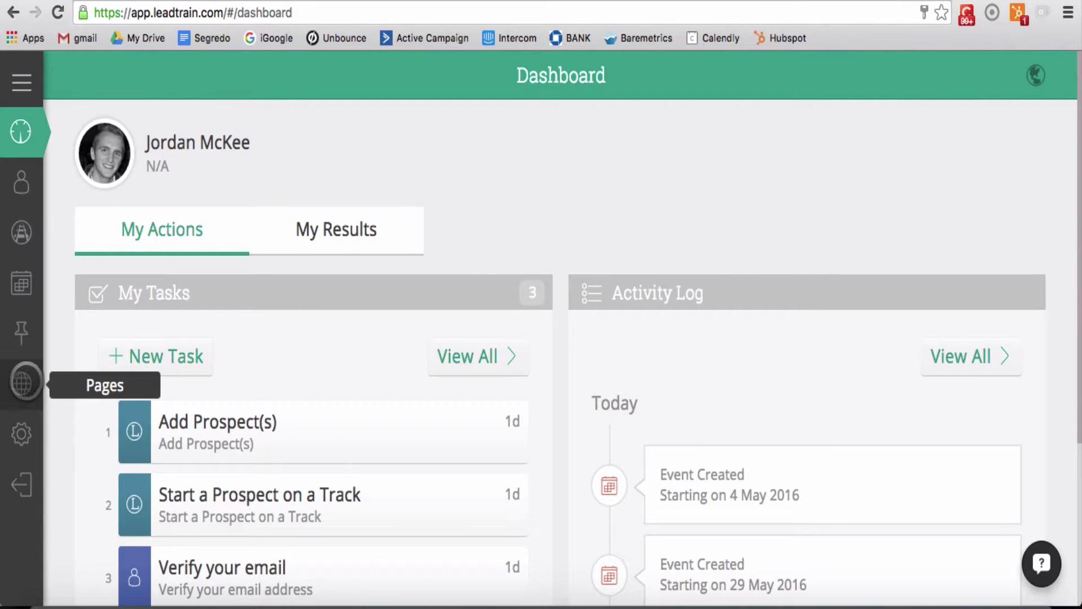
click(23, 382)
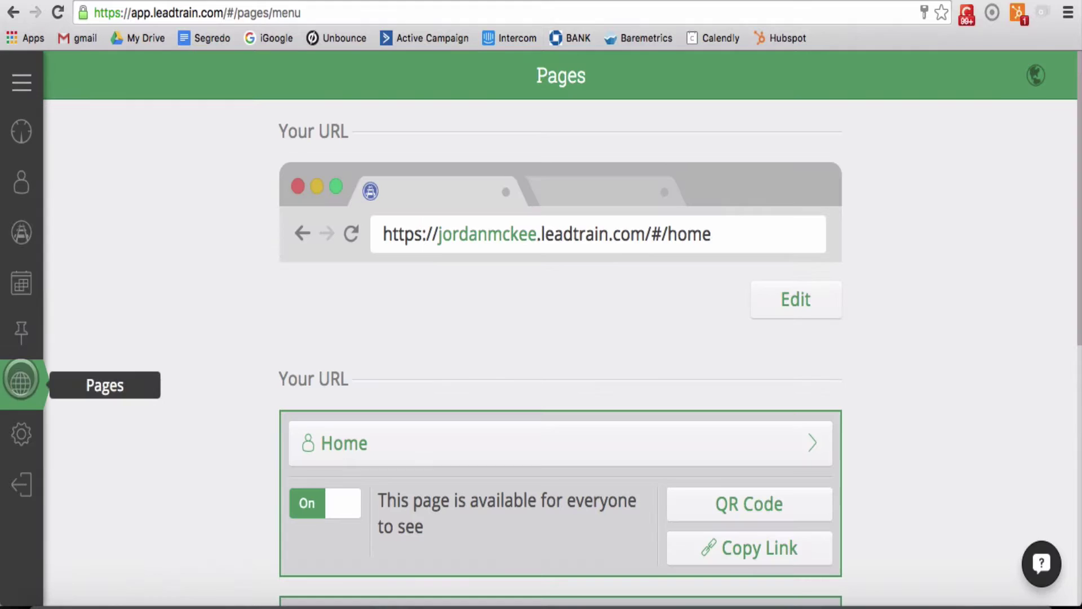
click(434, 433)
scroll(434, 432, down, 4)
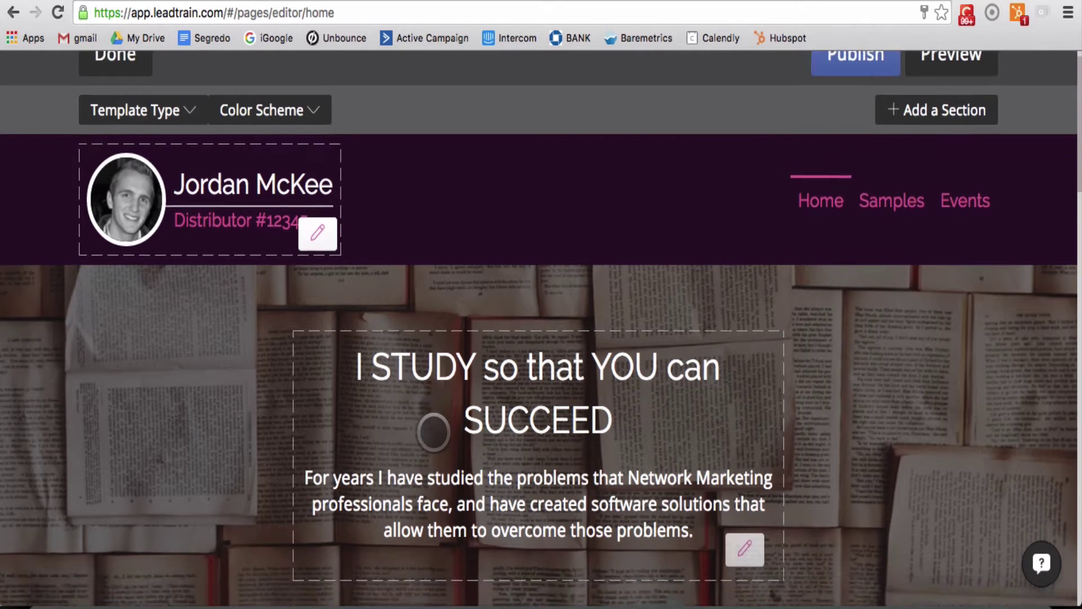
scroll(434, 432, down, 15)
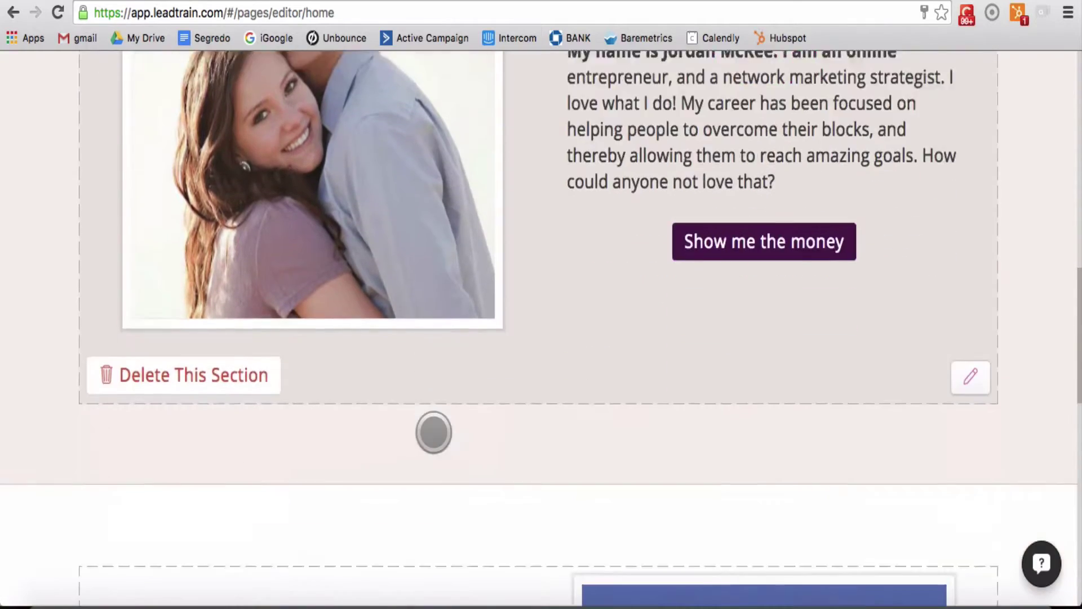
scroll(433, 432, down, 10)
scroll(433, 432, up, 14)
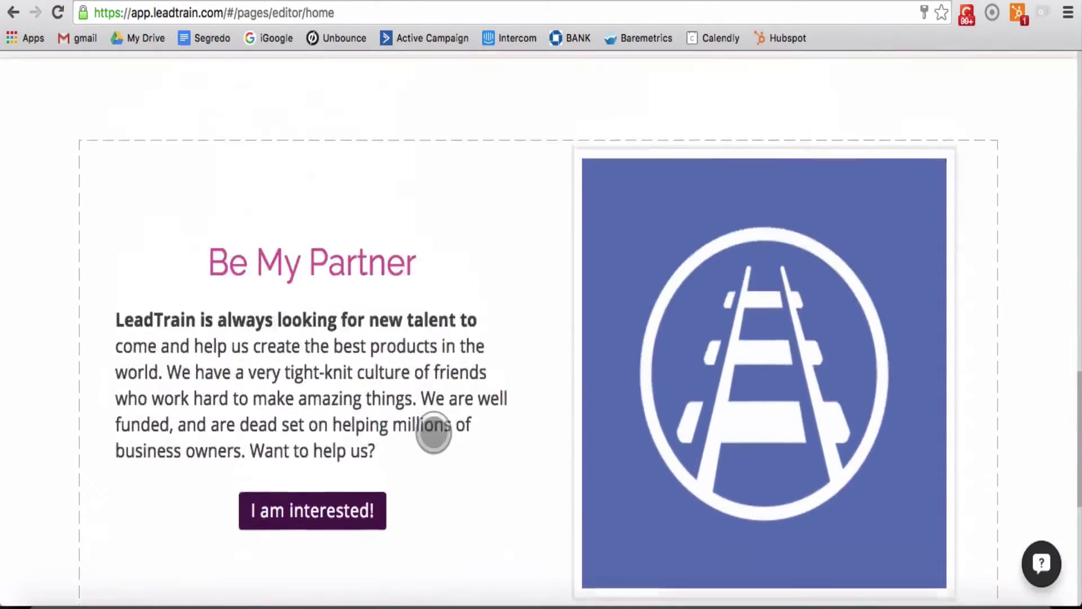
scroll(433, 432, up, 8)
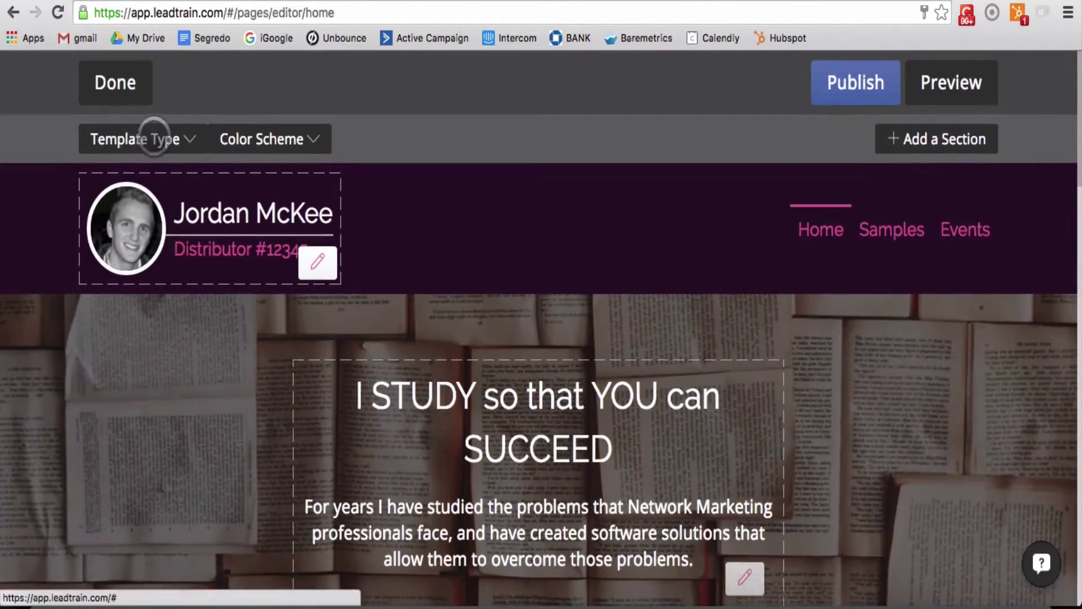
click(129, 79)
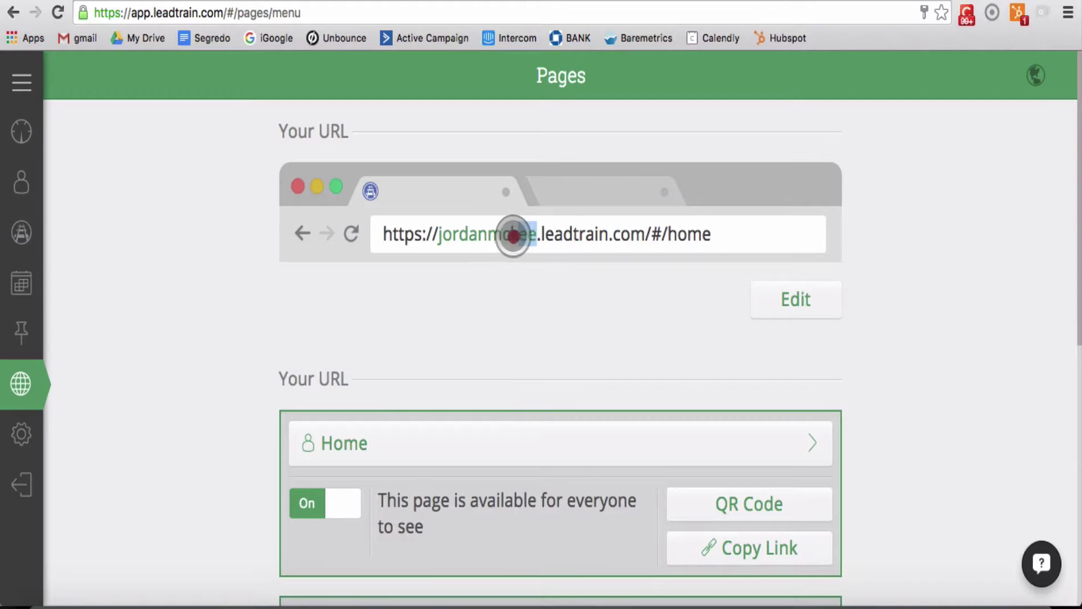
Append 'business' to the site's subdomain name and save the new URL.
drag(469, 238, 441, 245)
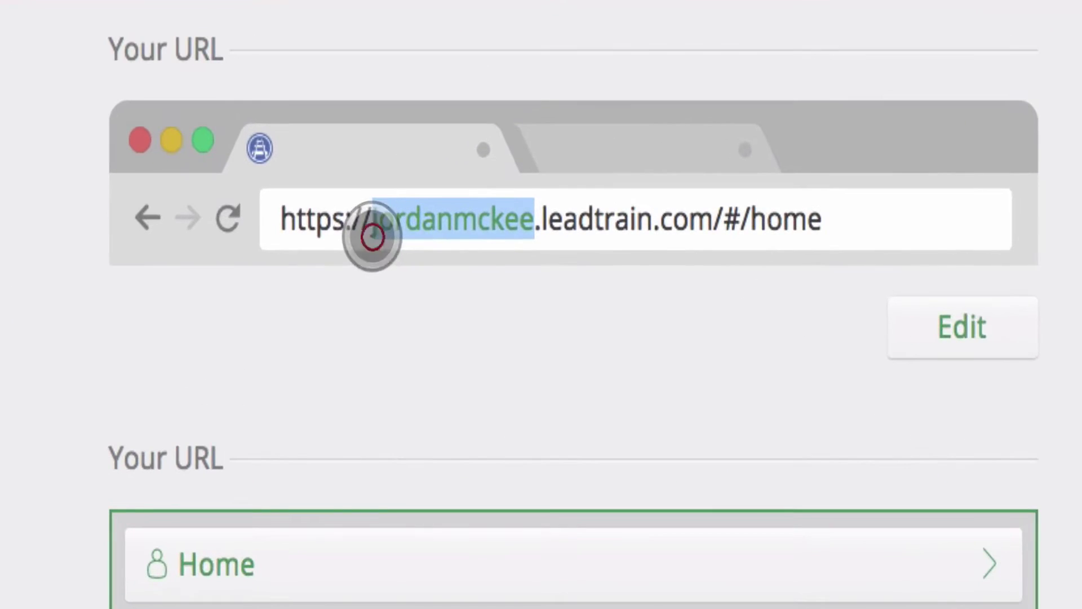
click(935, 321)
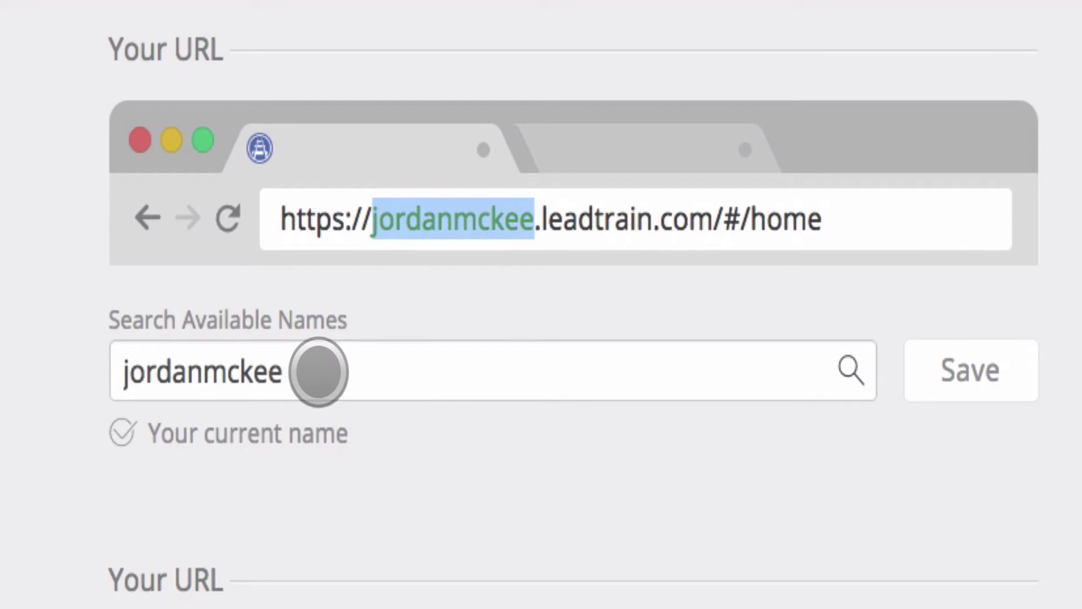
click(318, 372)
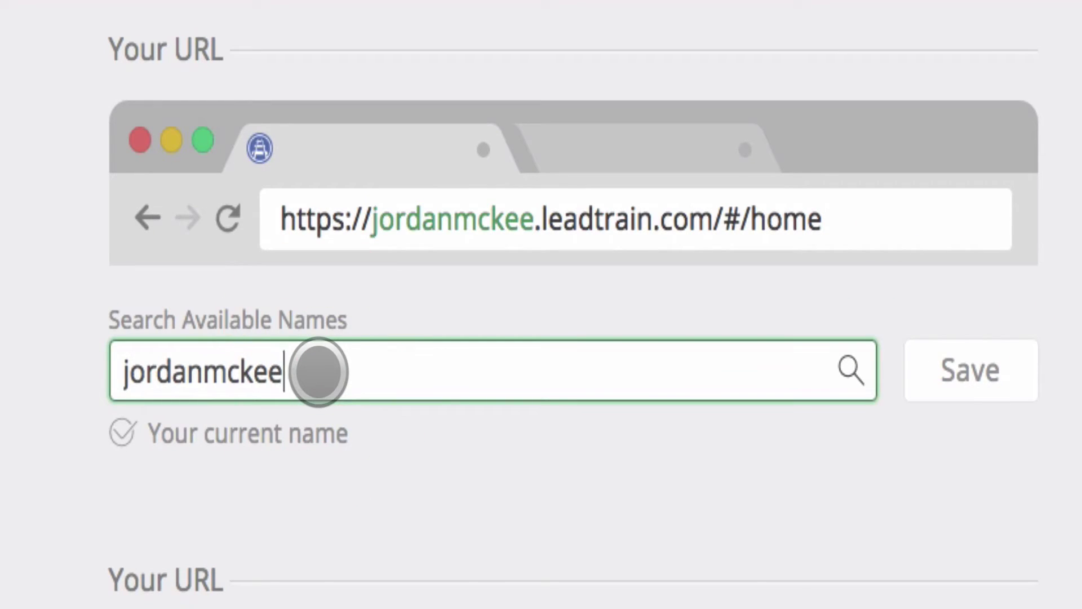
text(business)
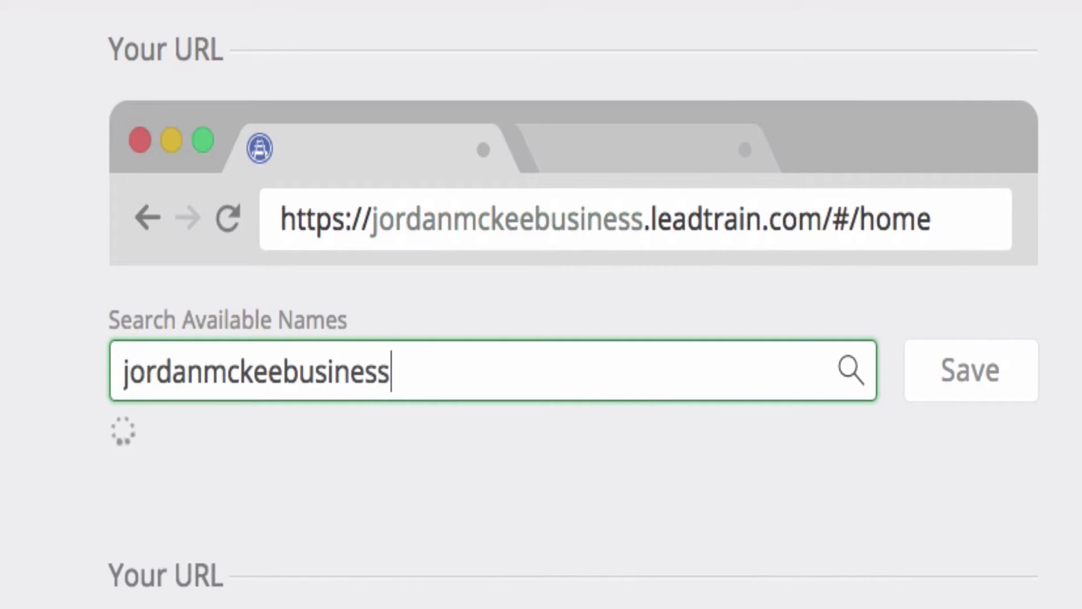
click(966, 371)
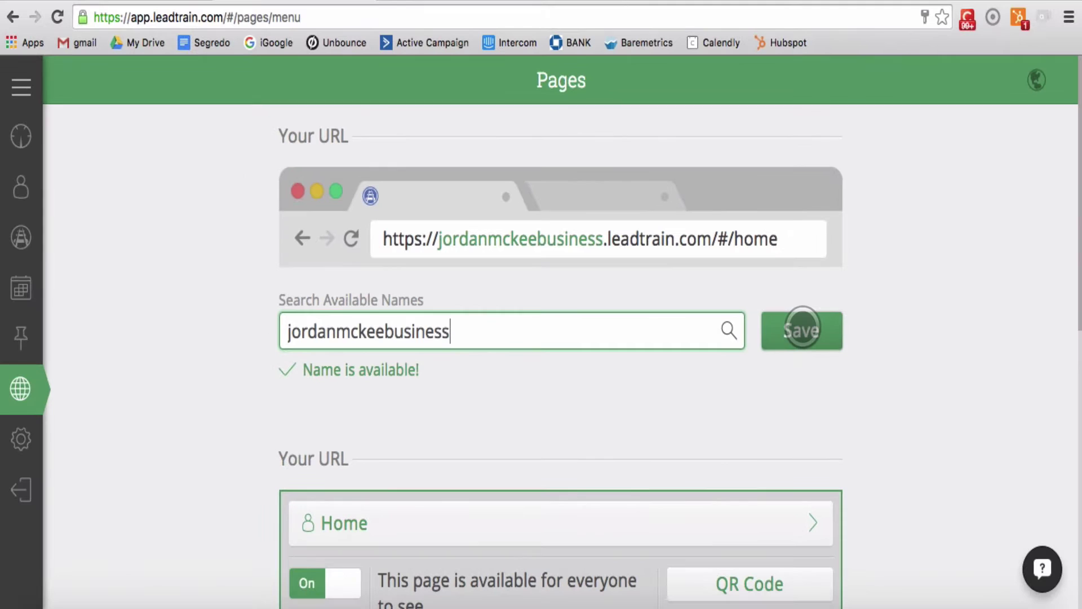
click(802, 329)
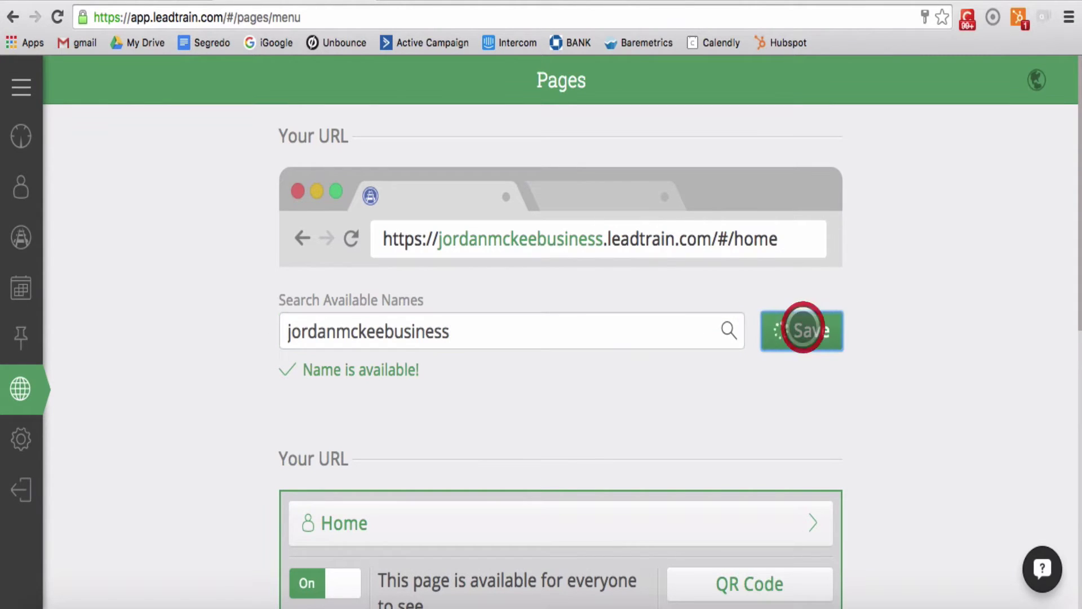
Dismiss the success confirmation and copy the Home page card's public link.
click(548, 435)
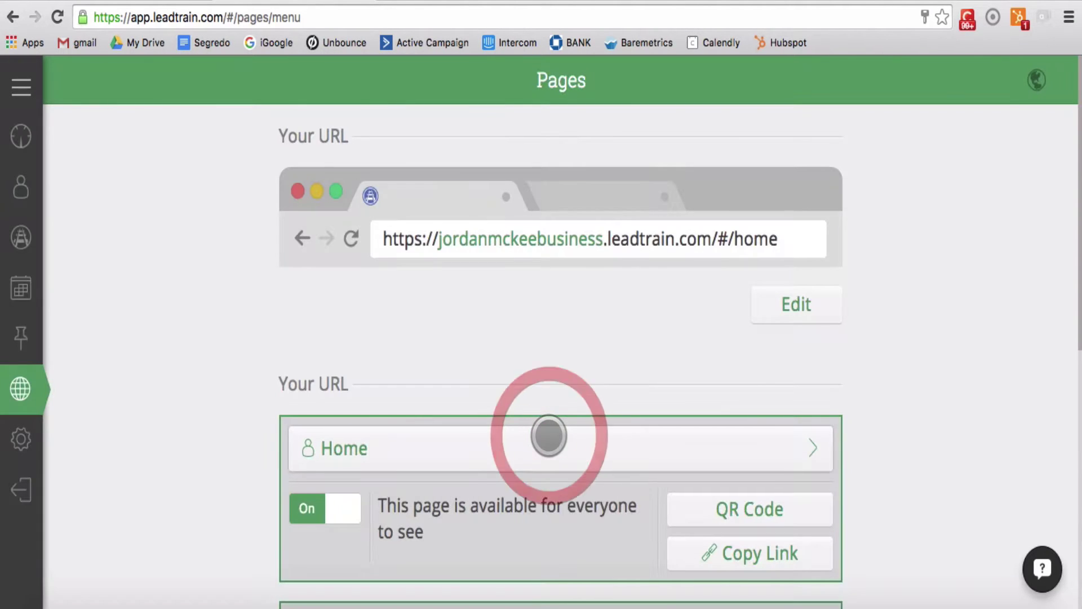
scroll(548, 436, down, 10)
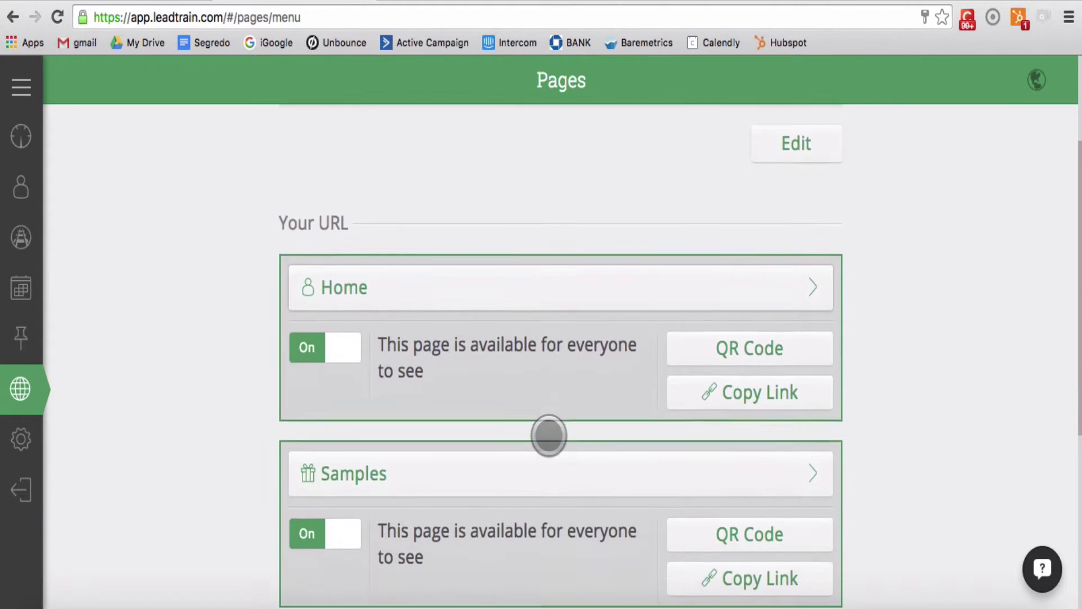
scroll(548, 436, down, 3)
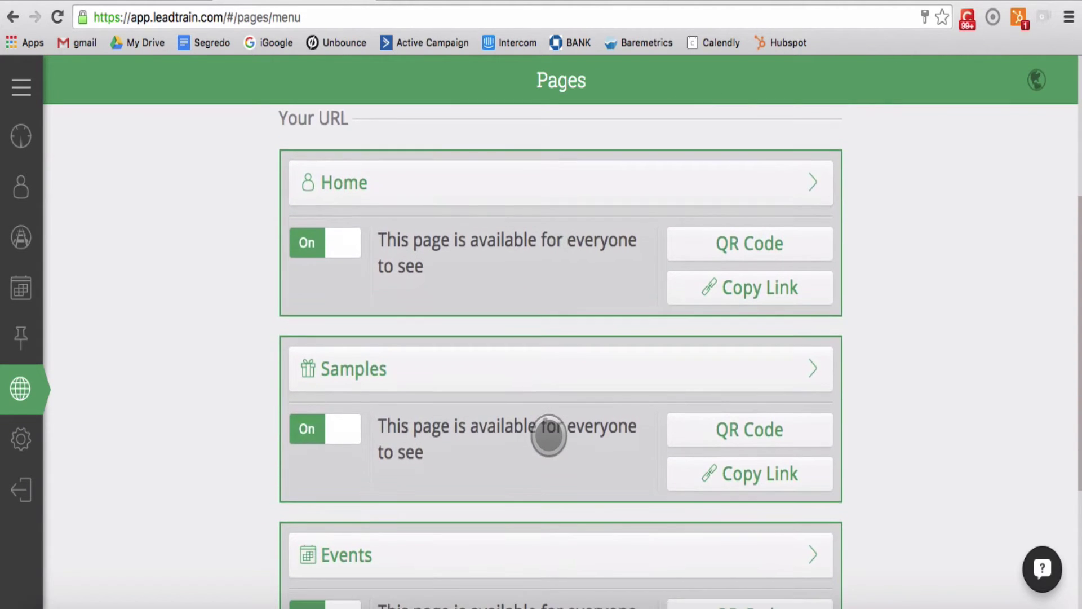
scroll(548, 436, up, 1)
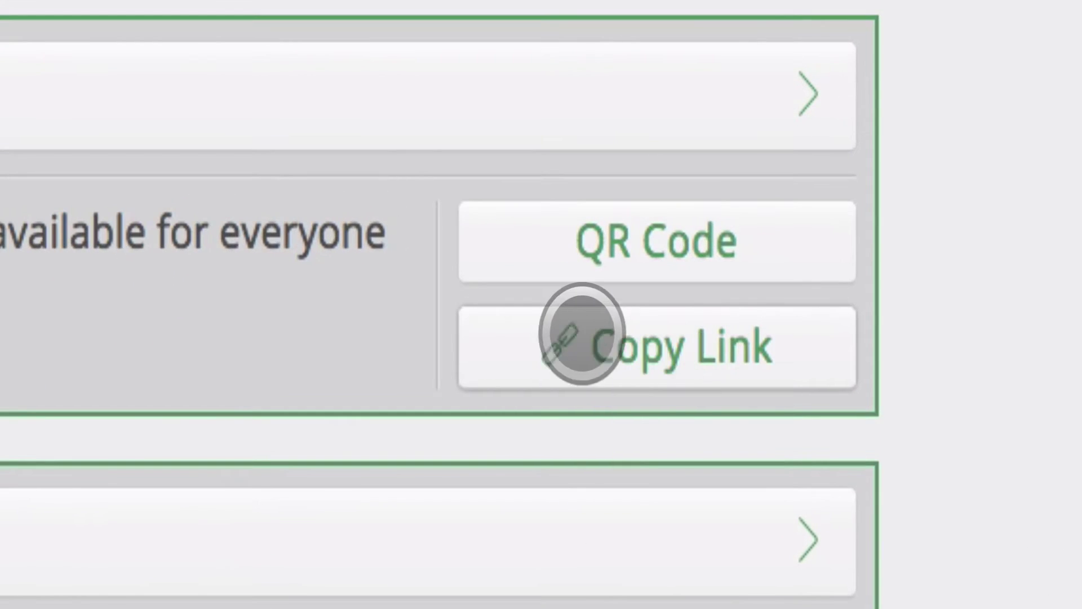
click(718, 338)
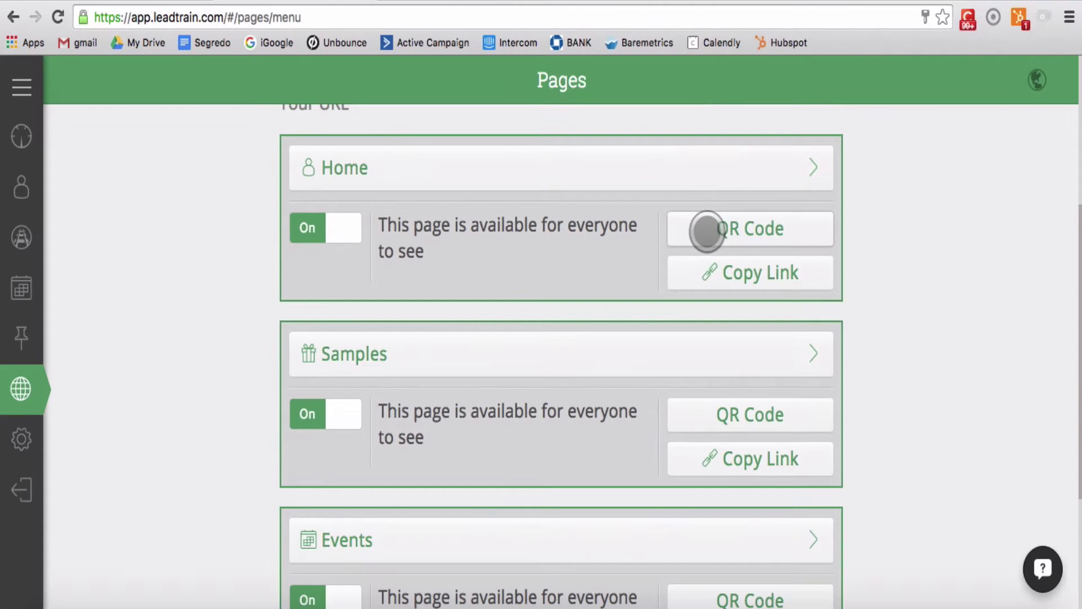
click(736, 228)
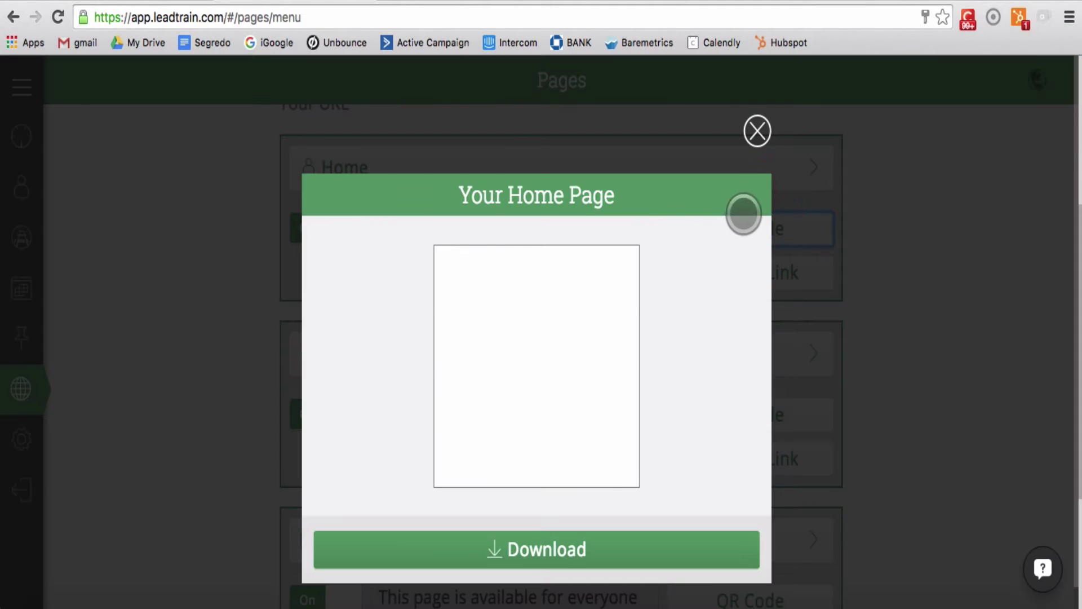
click(753, 131)
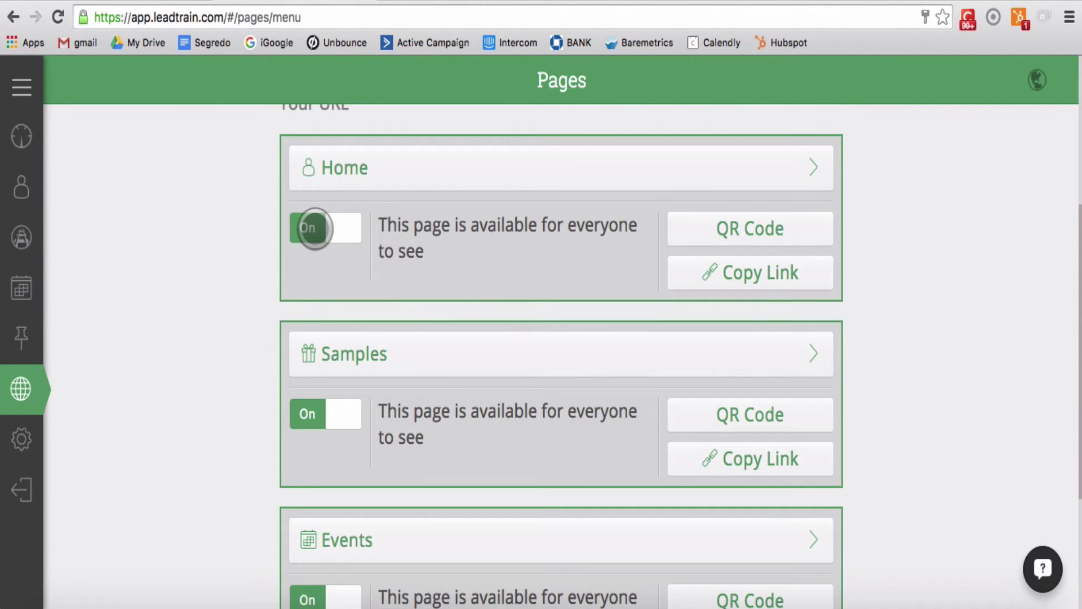
click(315, 228)
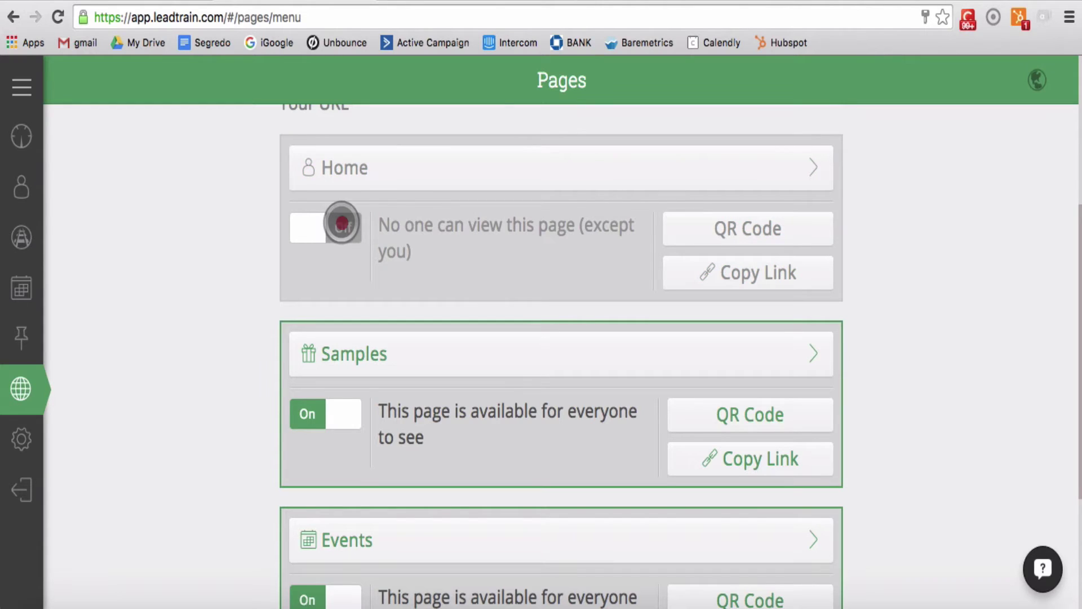
click(341, 222)
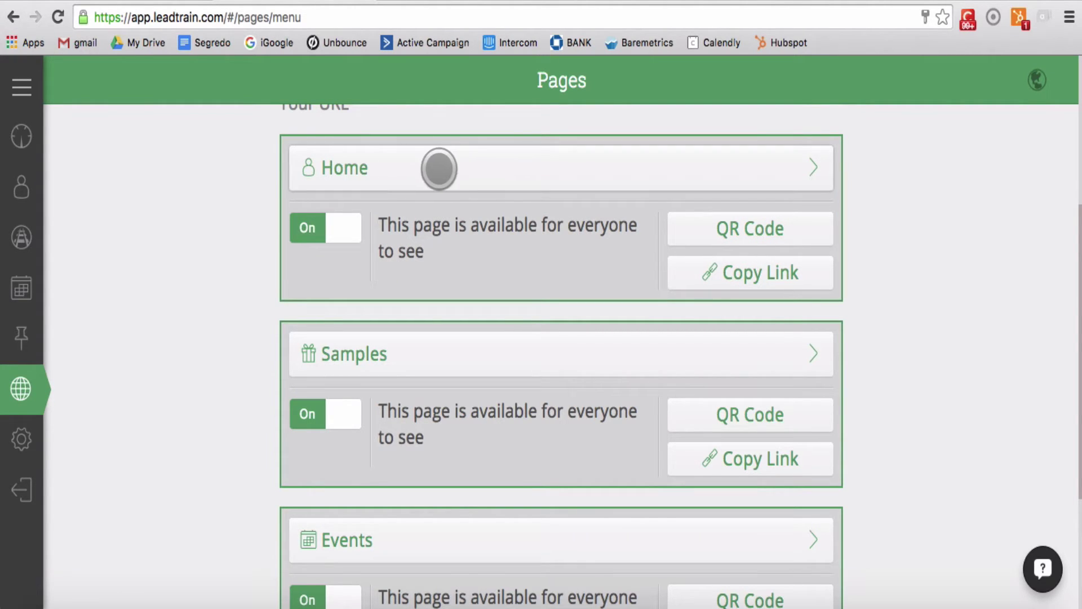
Open the Home page in the editor and switch it to the Feature Product Image layout.
click(444, 163)
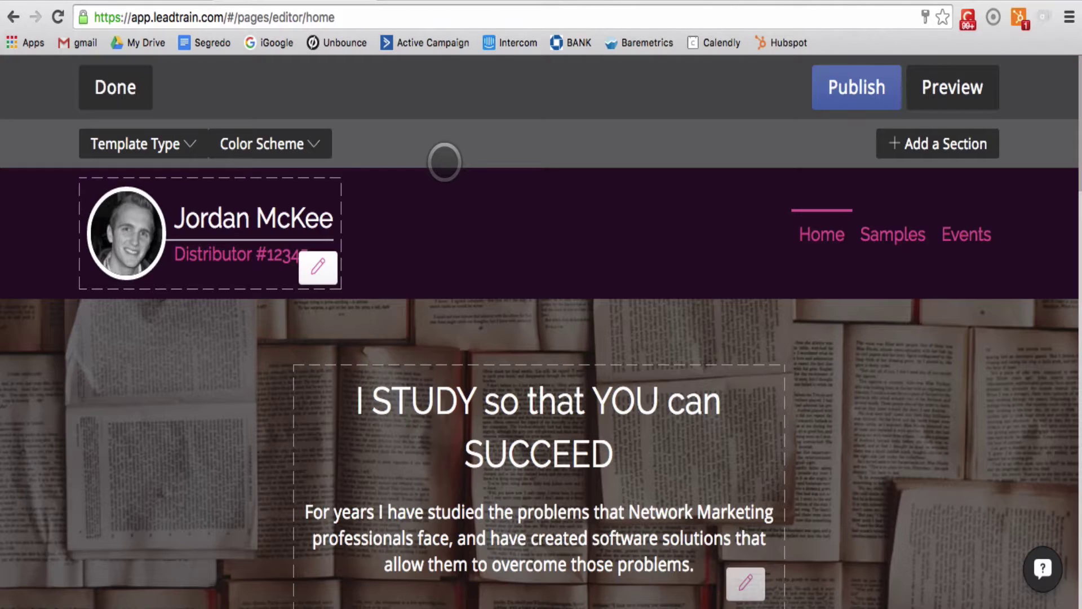
click(176, 143)
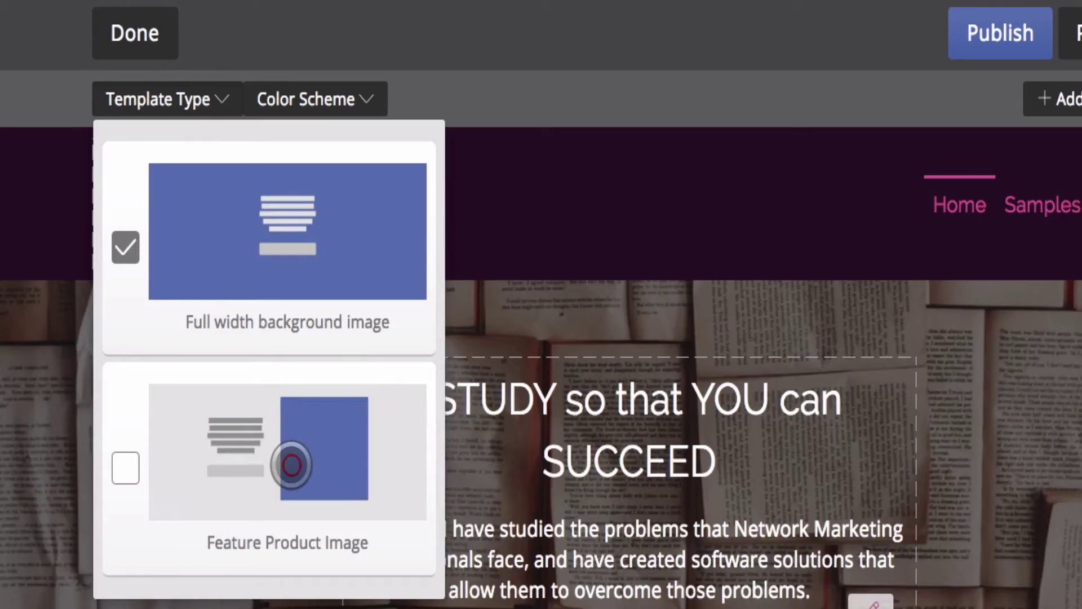
click(291, 464)
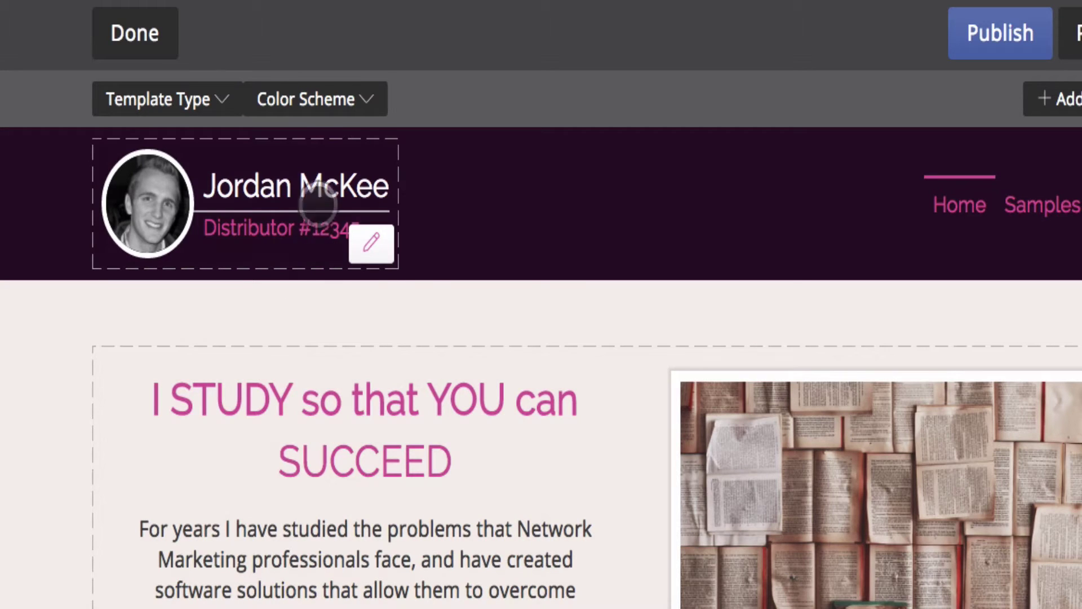
Apply the blue colour scheme to the Home page.
click(321, 99)
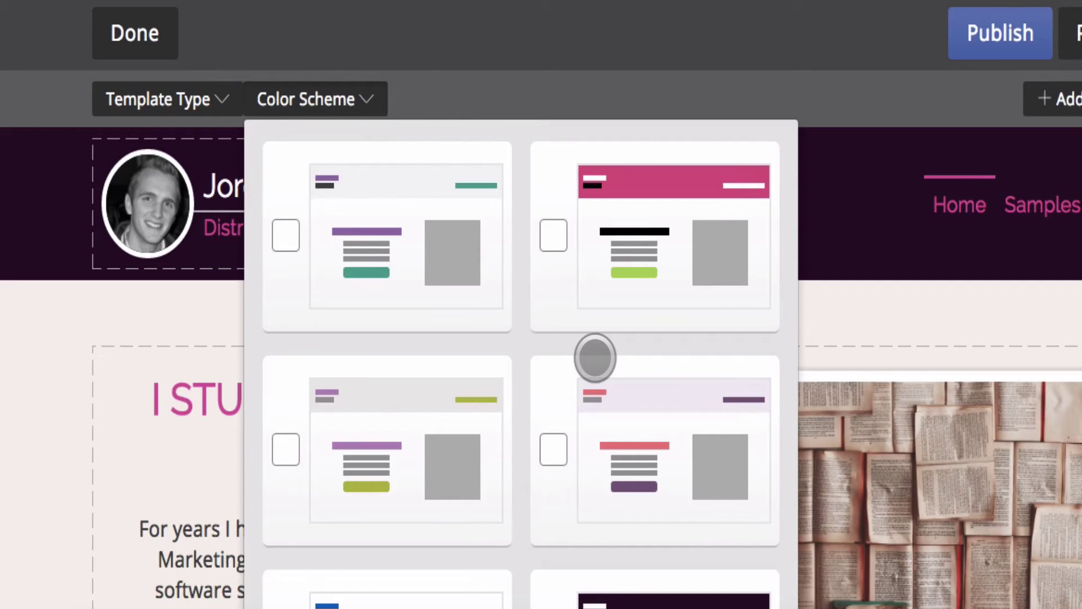
scroll(595, 358, down, 4)
click(429, 507)
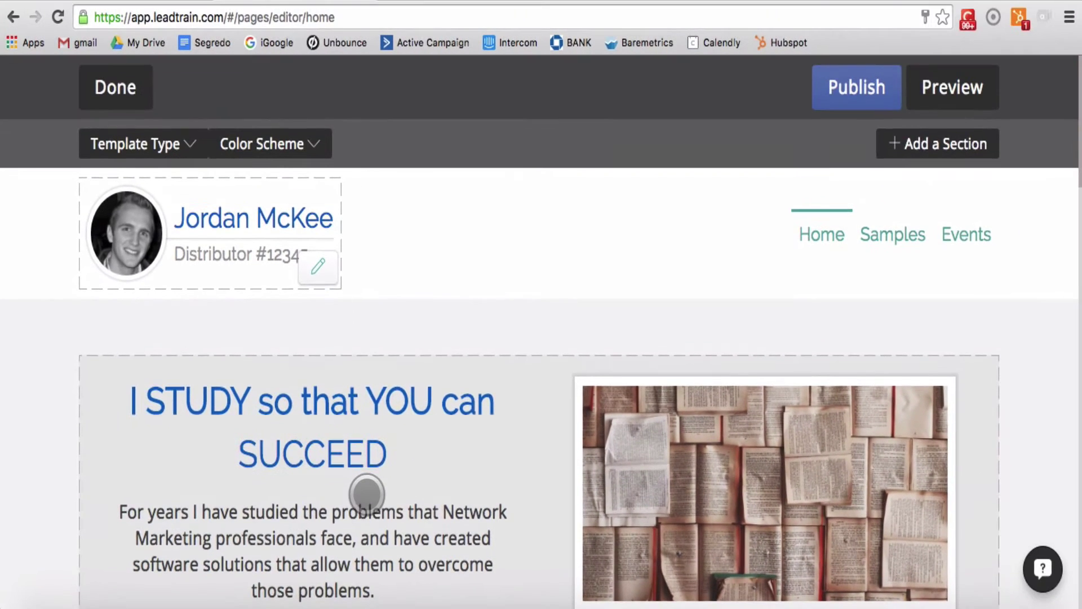
scroll(652, 324, down, 7)
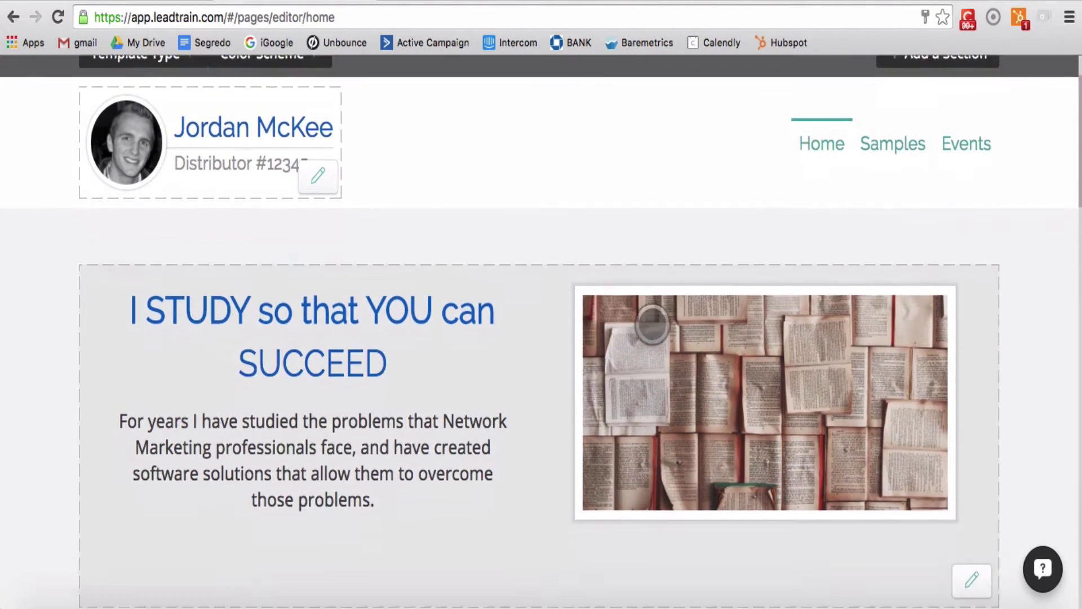
scroll(652, 324, down, 15)
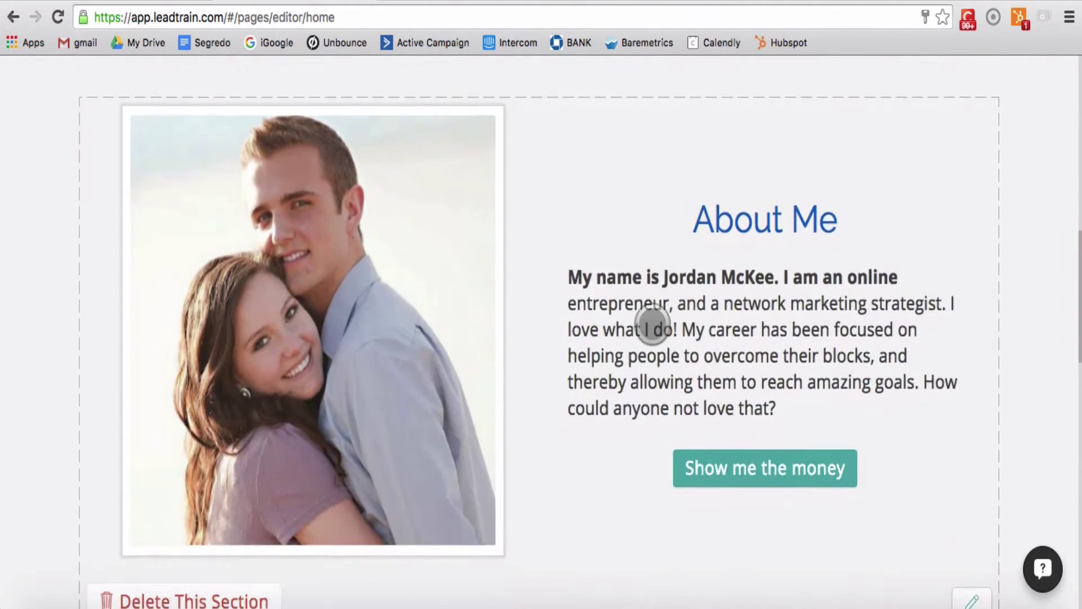
scroll(652, 324, up, 20)
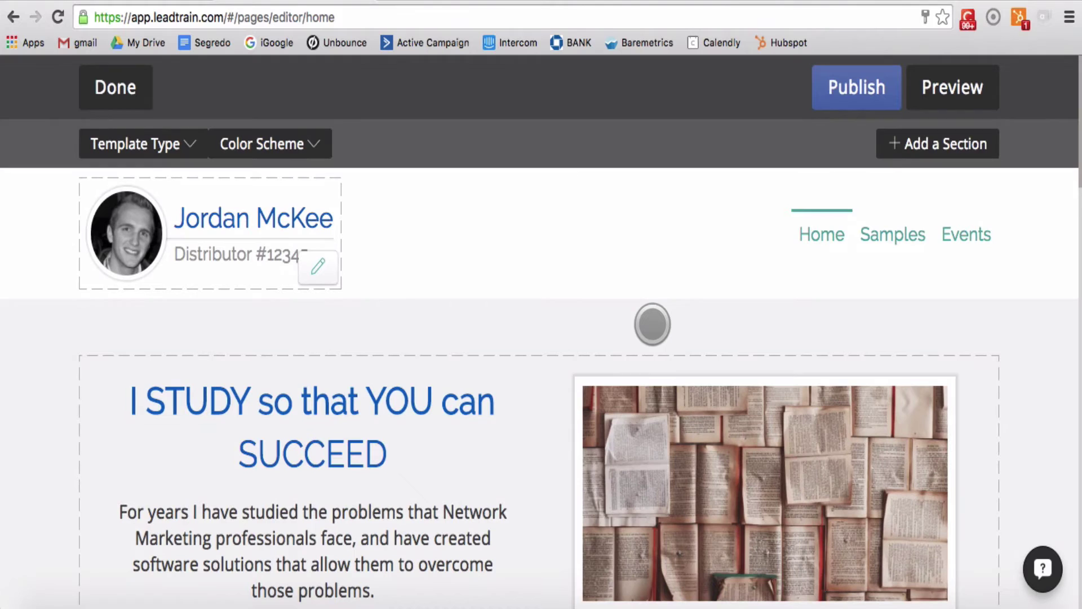
scroll(652, 324, down, 9)
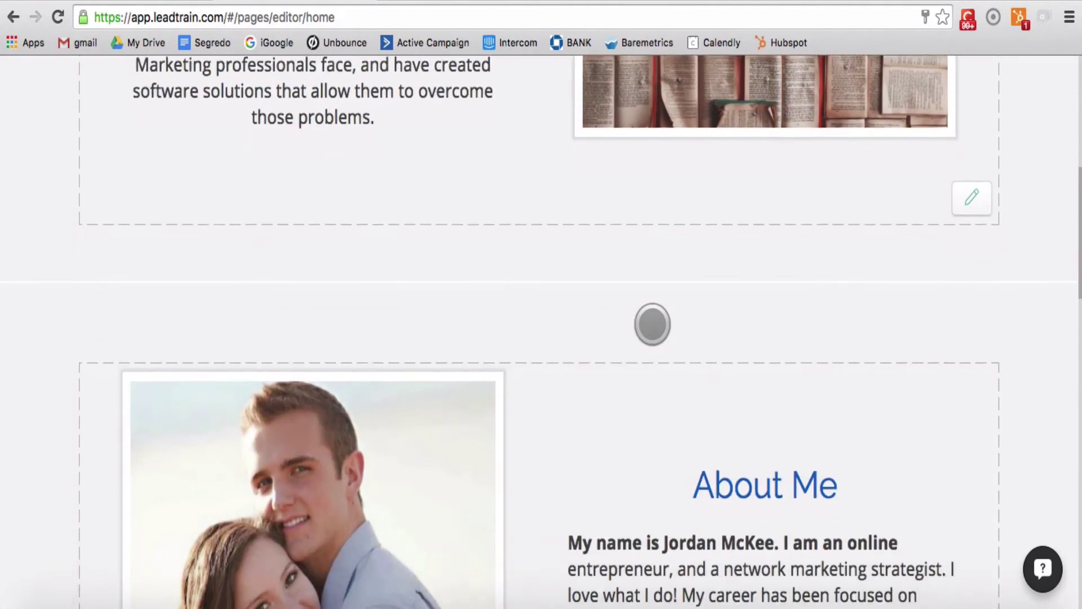
scroll(767, 485, down, 3)
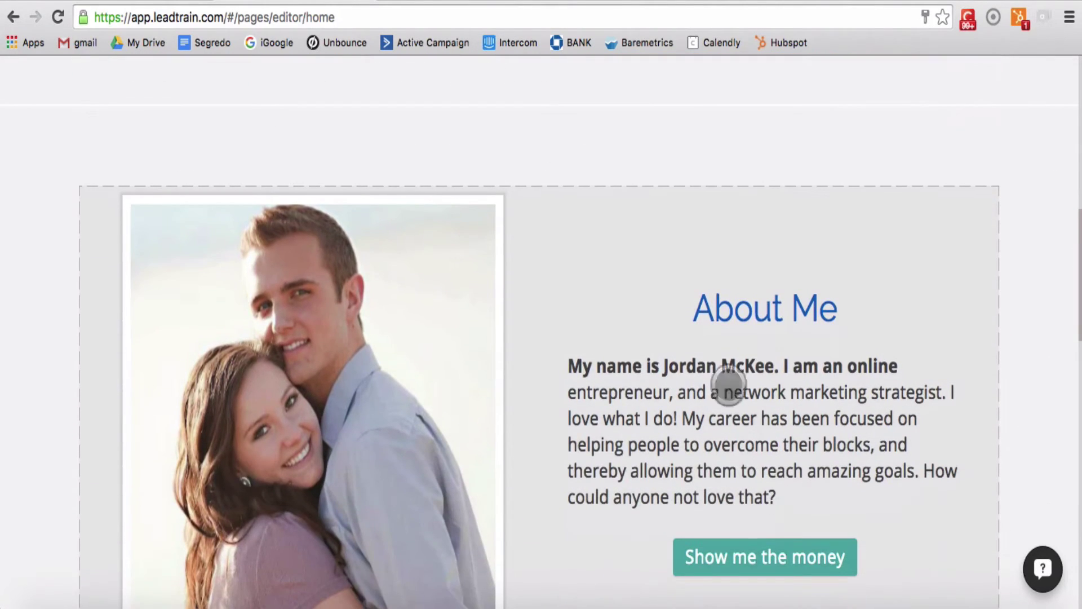
scroll(615, 459, down, 1)
Open the Add a Section form and close it without adding anything.
scroll(616, 459, up, 15)
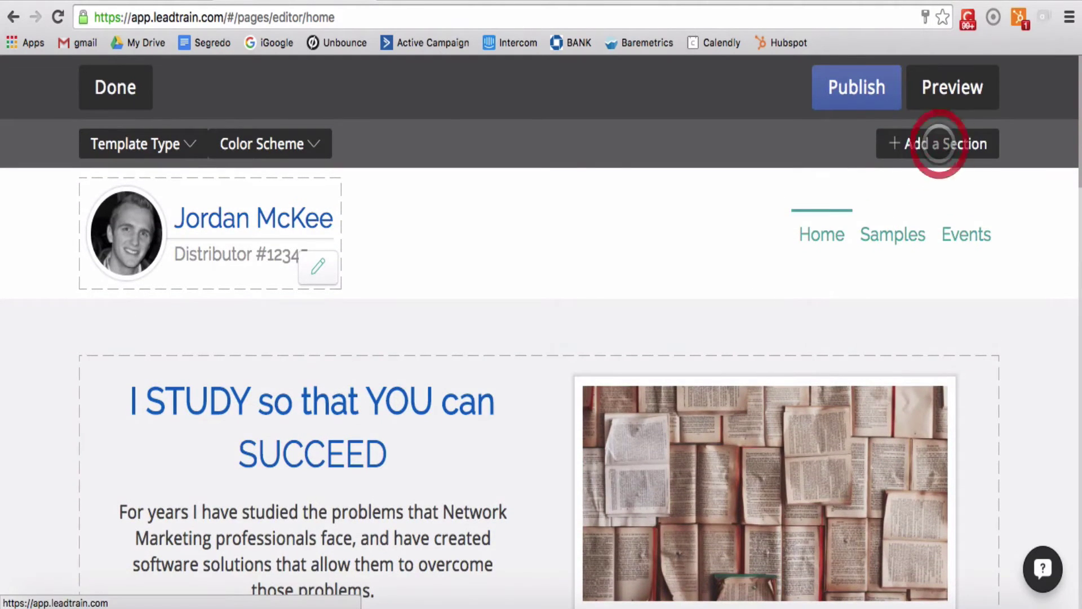
click(939, 143)
scroll(790, 259, down, 2)
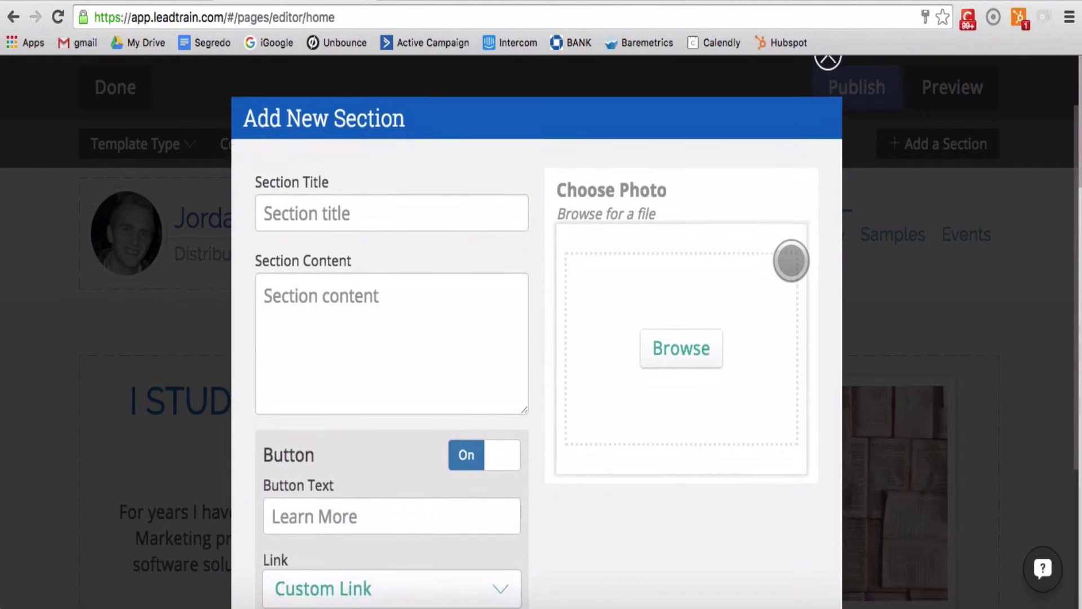
scroll(790, 261, up, 2)
click(828, 119)
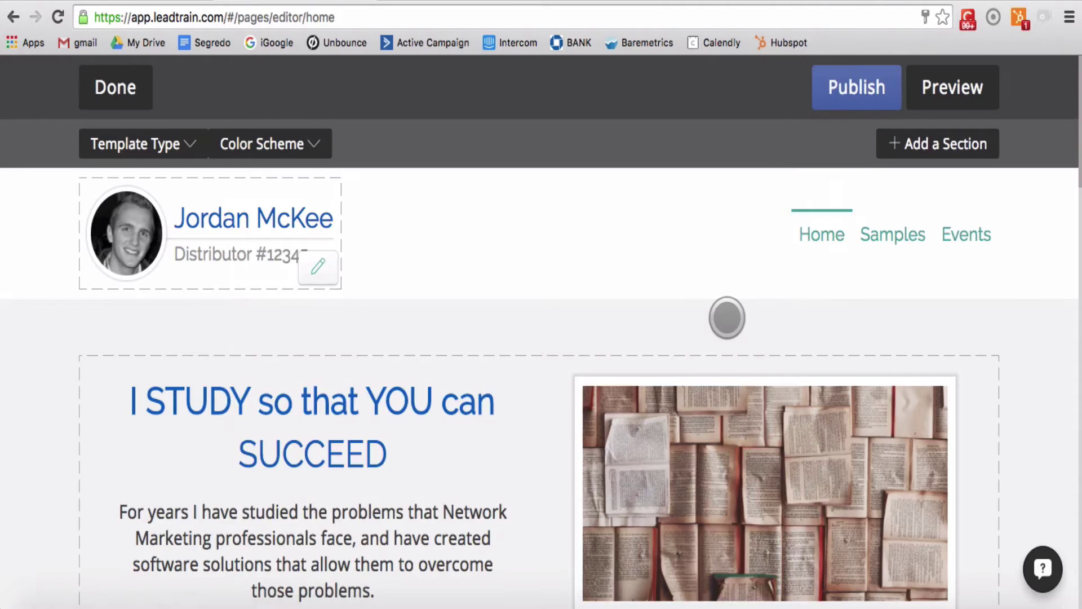
Delete the Be My Partner section from the home page.
scroll(727, 317, down, 10)
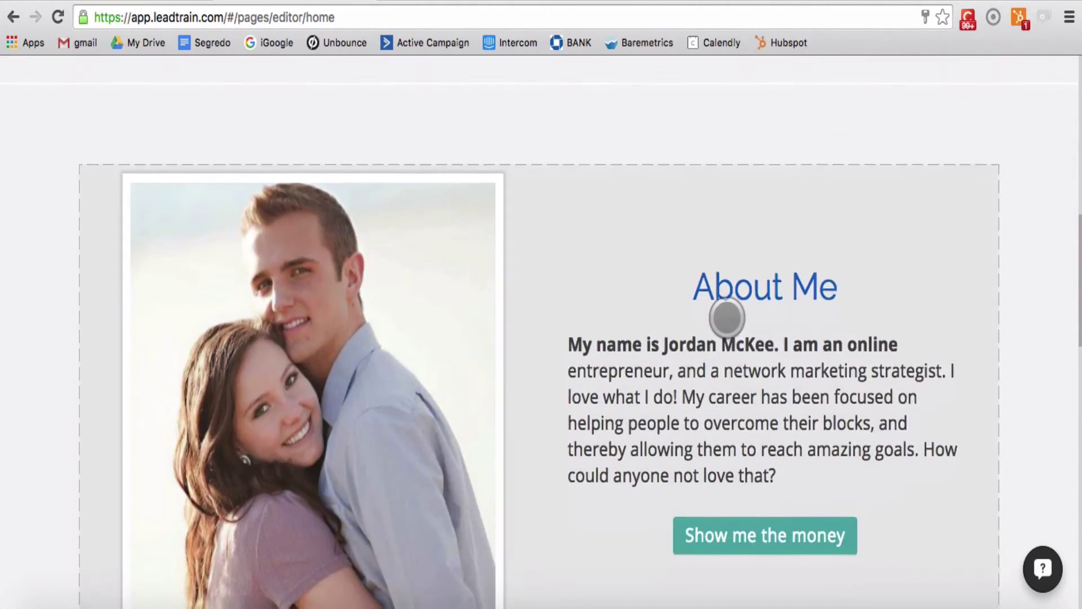
scroll(727, 317, down, 12)
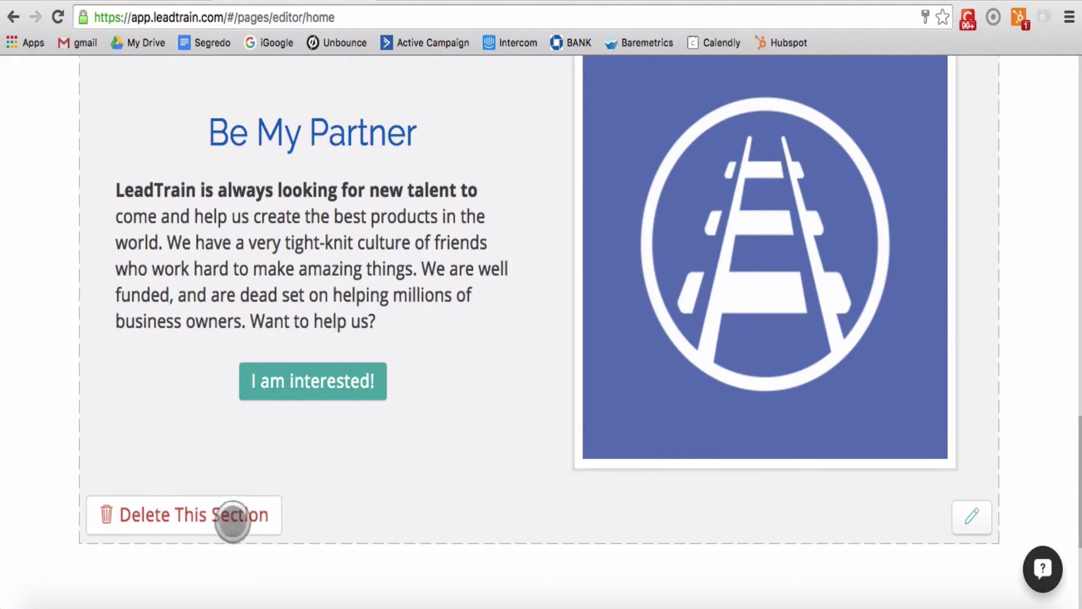
click(193, 513)
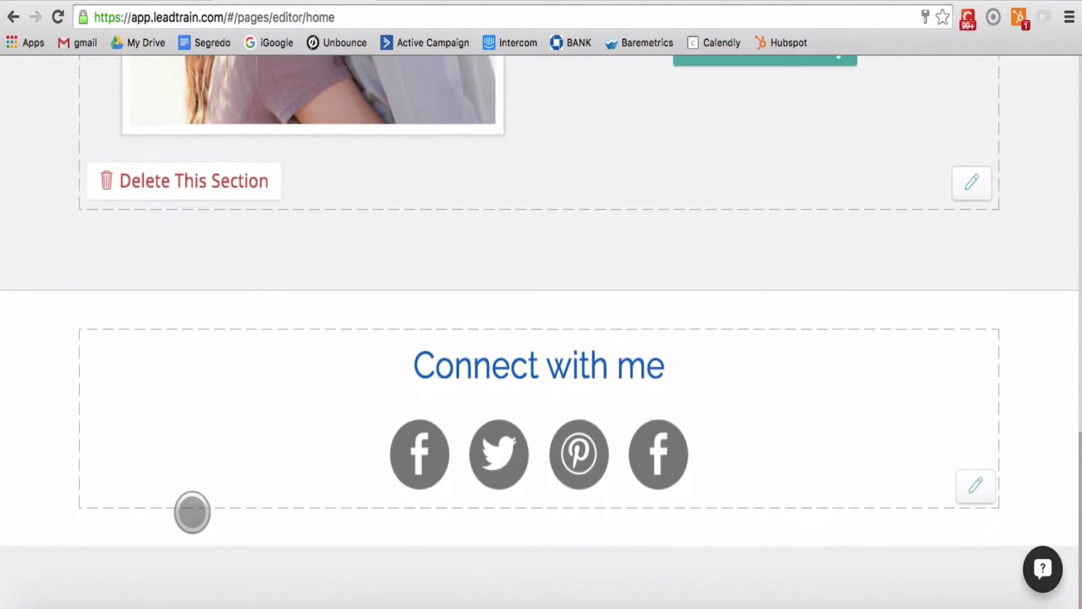
scroll(423, 464, up, 8)
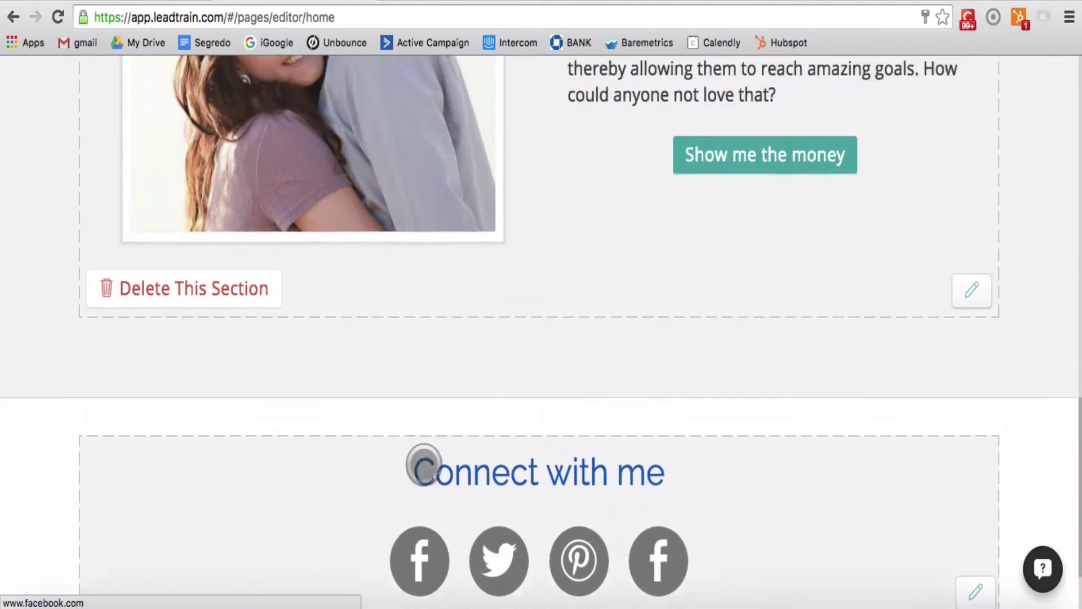
scroll(423, 463, down, 2)
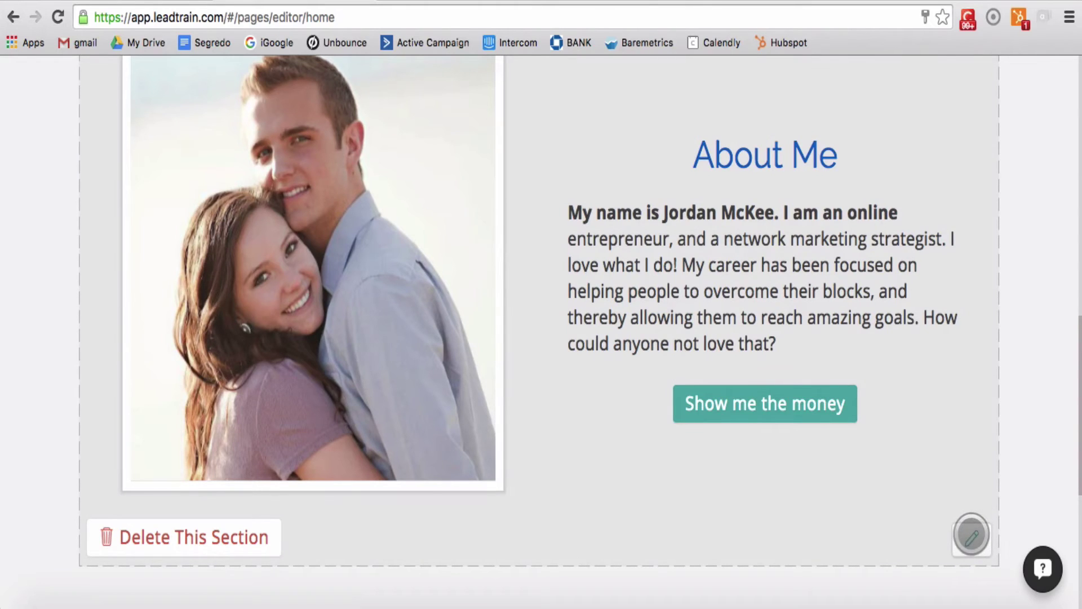
click(971, 534)
scroll(738, 427, up, 1)
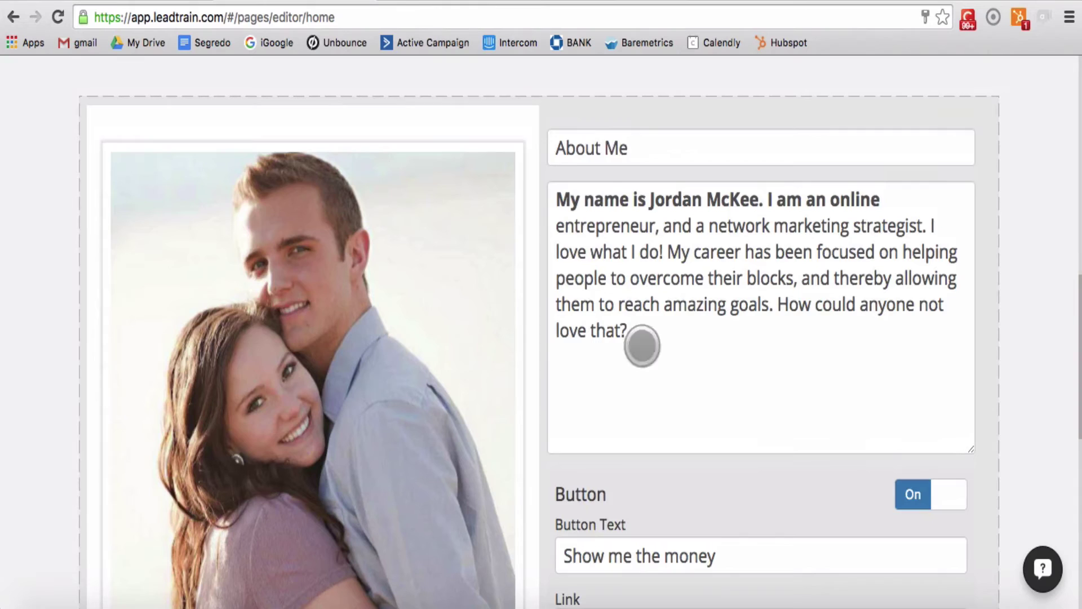
scroll(663, 353, down, 3)
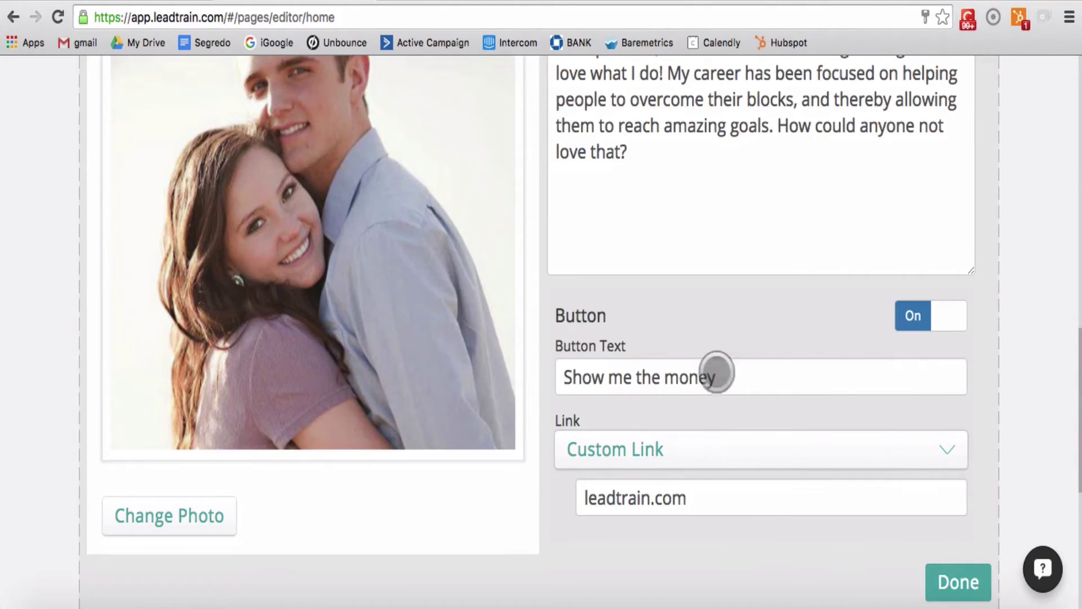
click(937, 314)
click(929, 417)
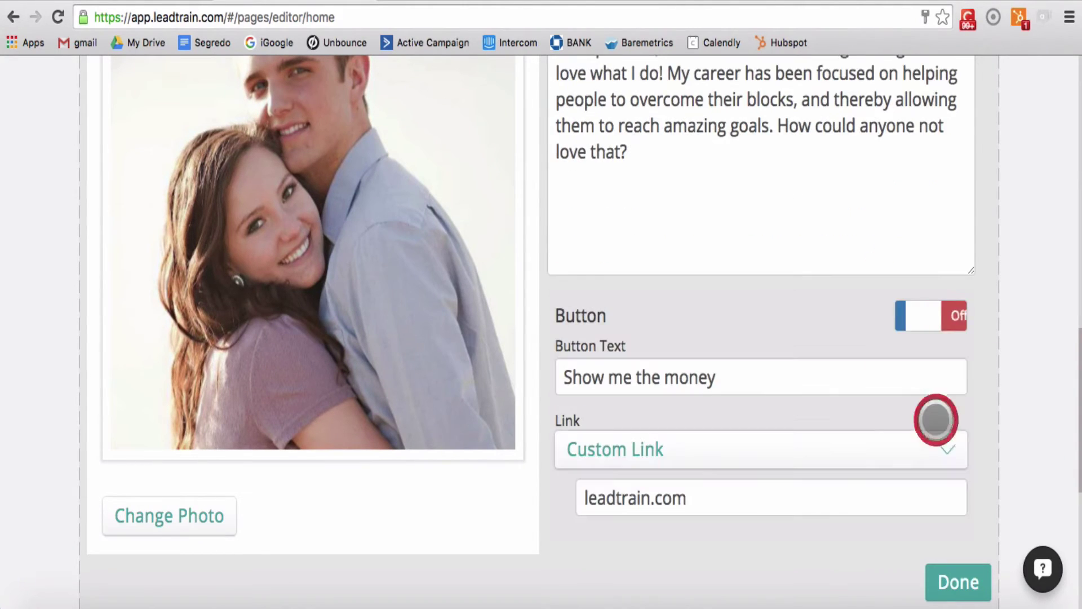
click(945, 580)
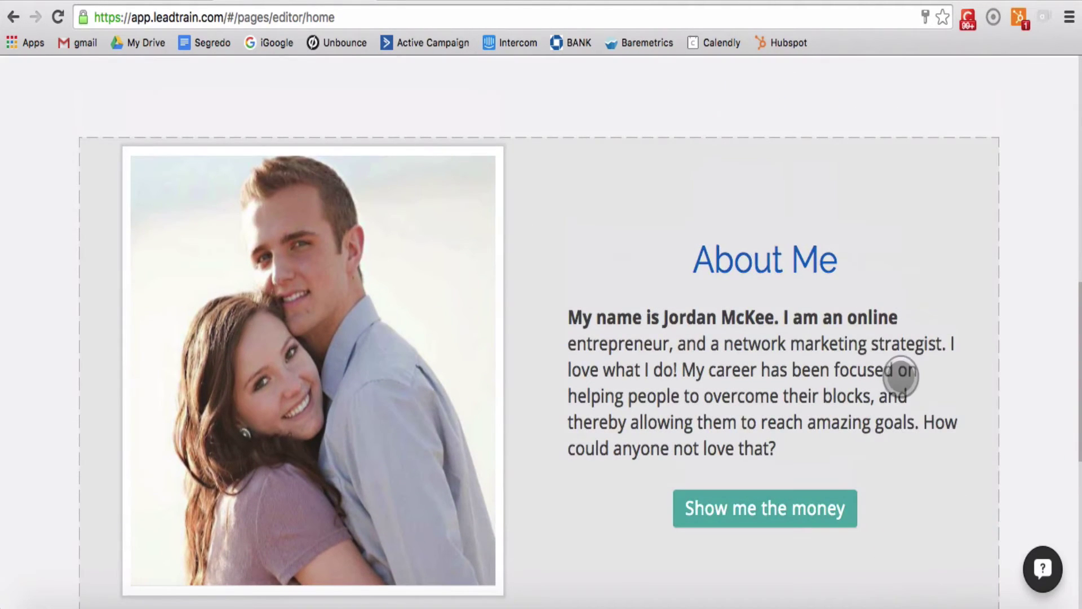
scroll(900, 375, up, 10)
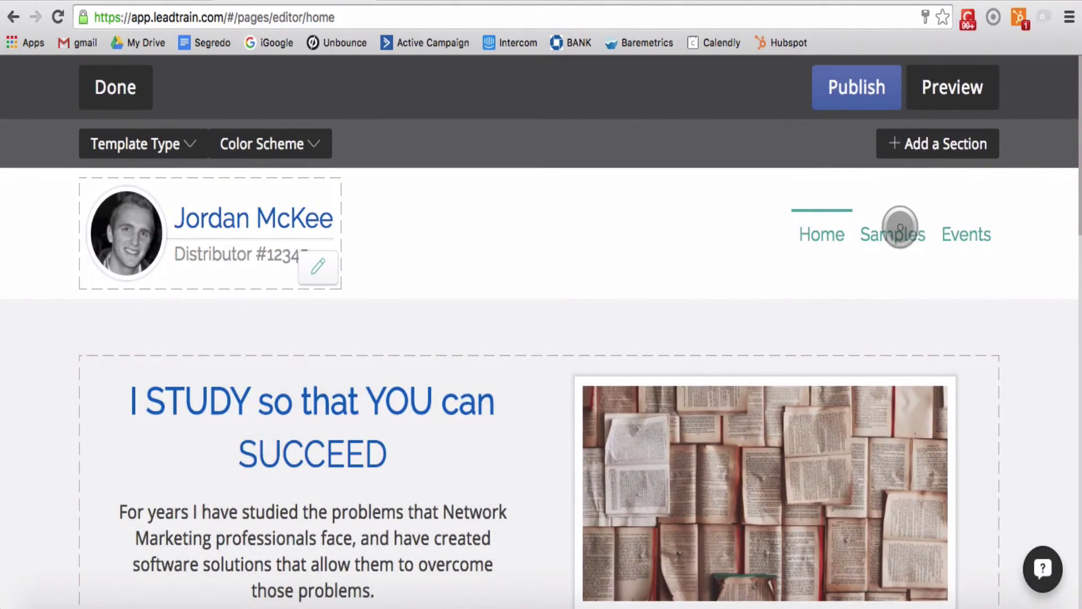
Discard the unpublished Home page edits and switch to the Samples page.
click(900, 227)
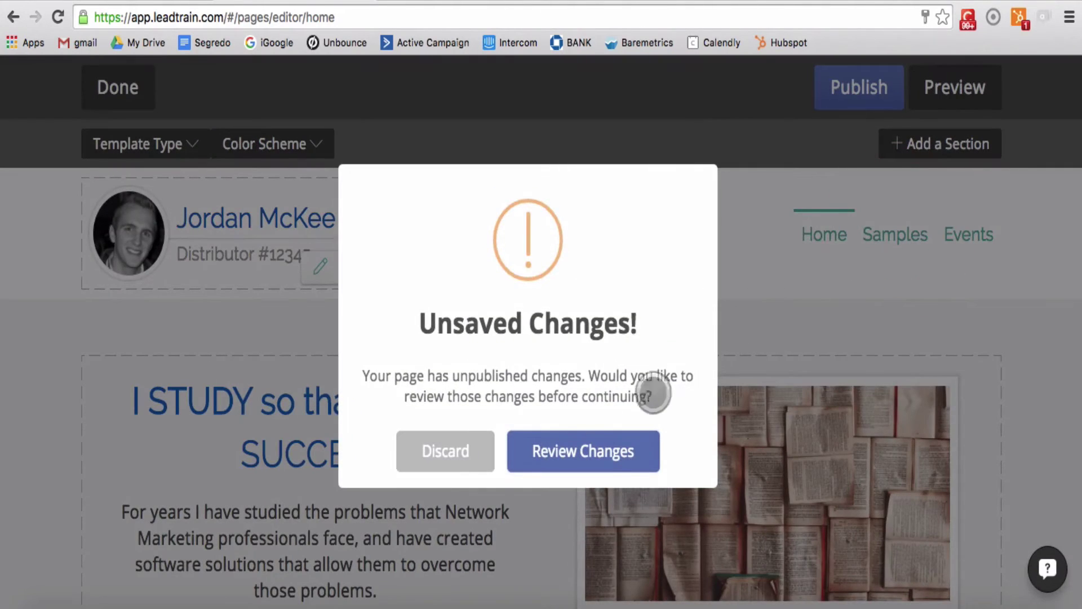
click(441, 449)
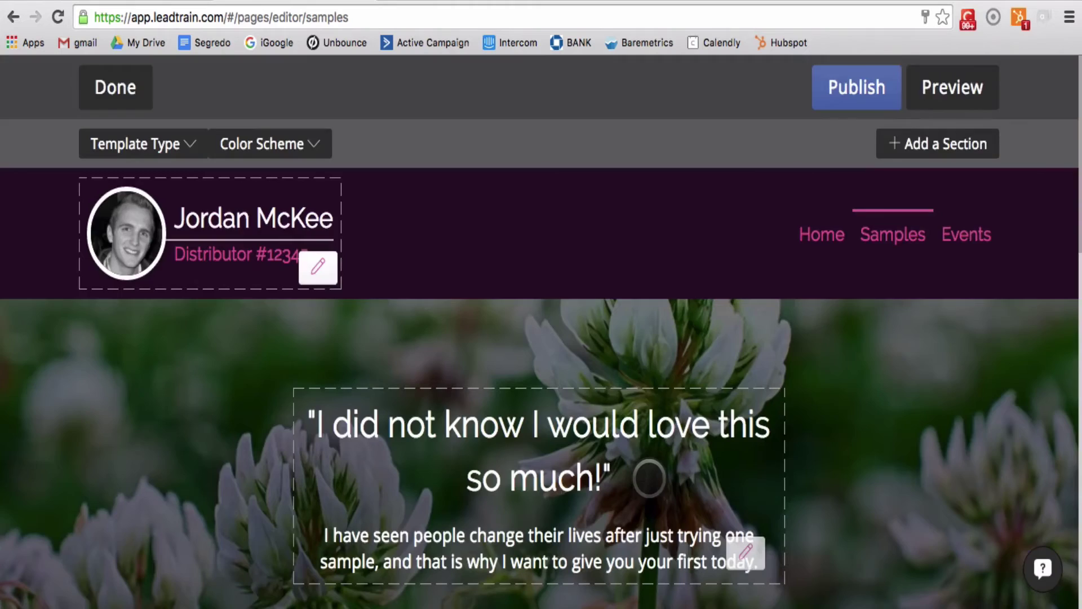
scroll(648, 478, down, 15)
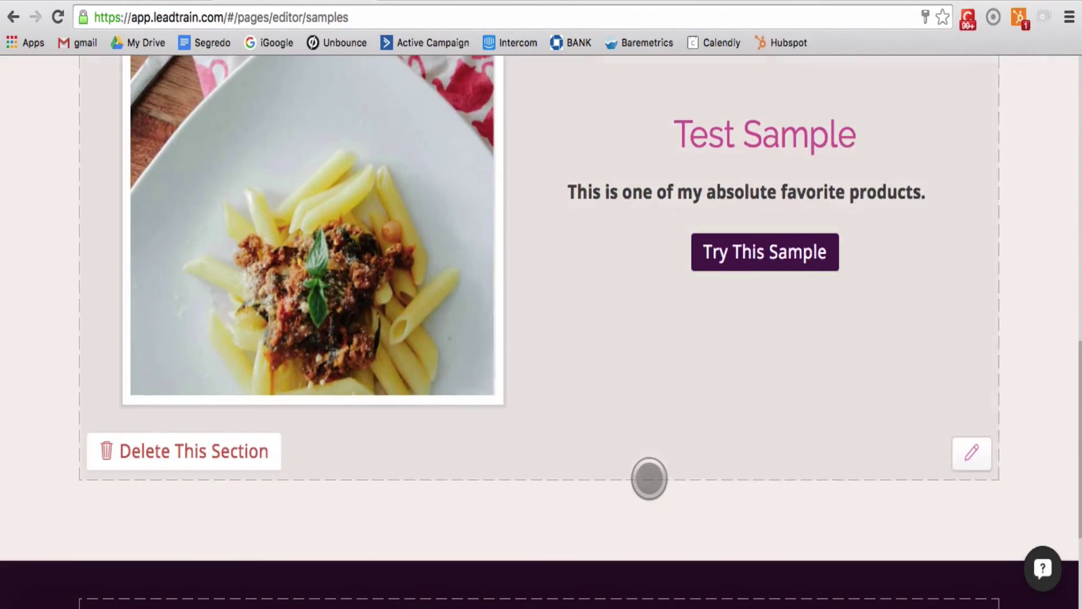
Set the Test Sample's sample name to 'pasta' and save the section.
click(961, 457)
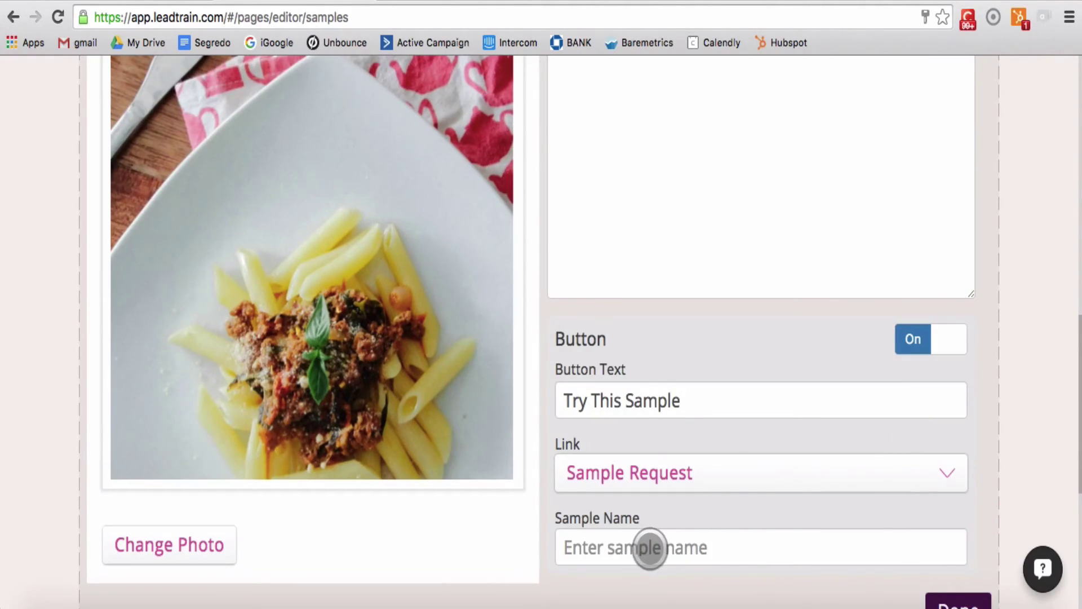
scroll(650, 548, down, 1)
click(659, 522)
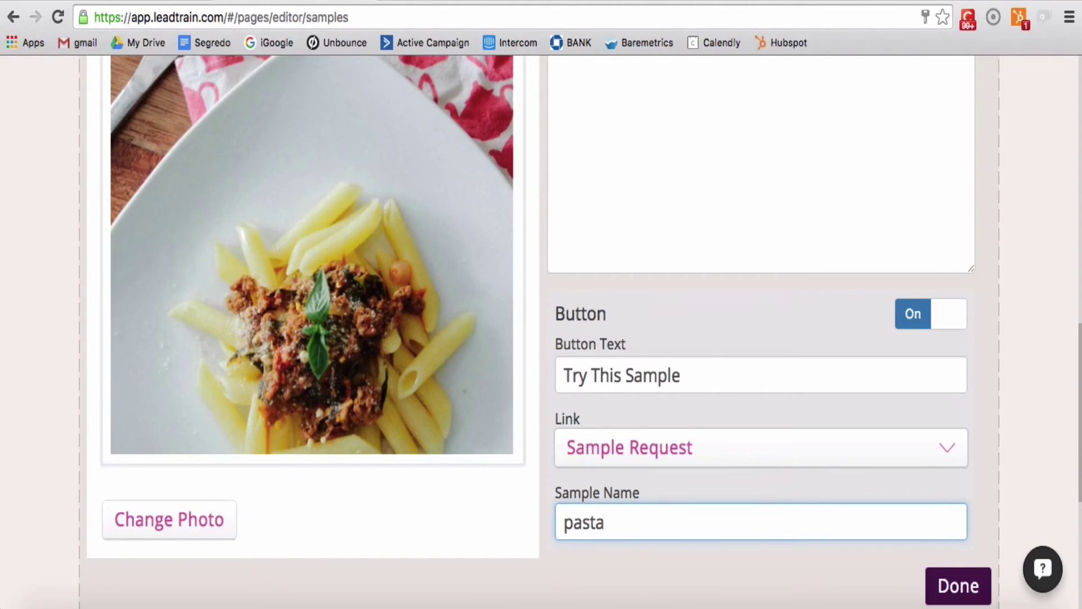
click(945, 581)
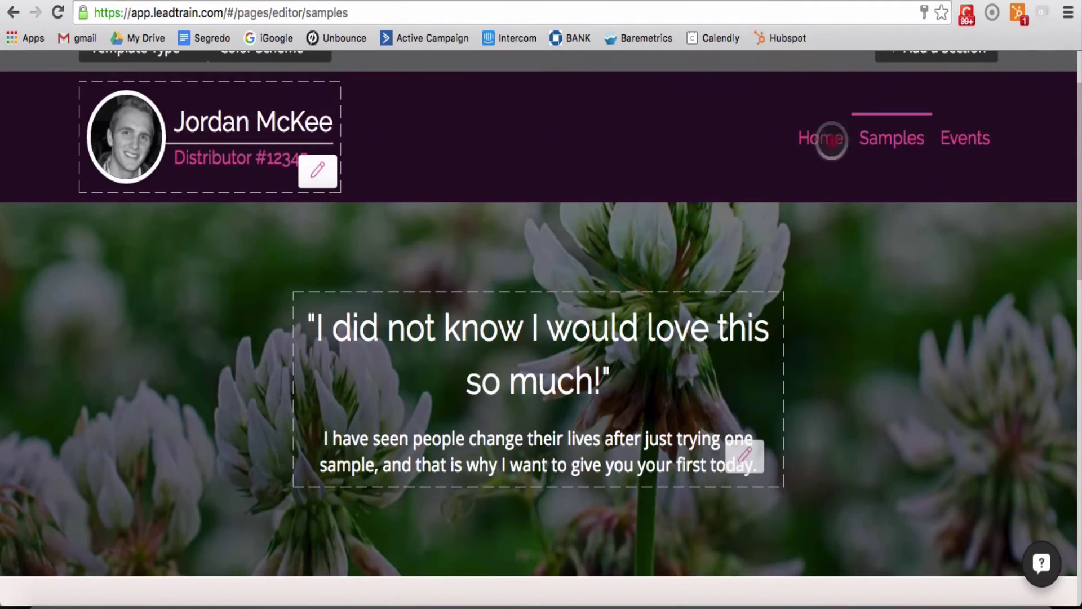
click(831, 139)
scroll(689, 417, down, 6)
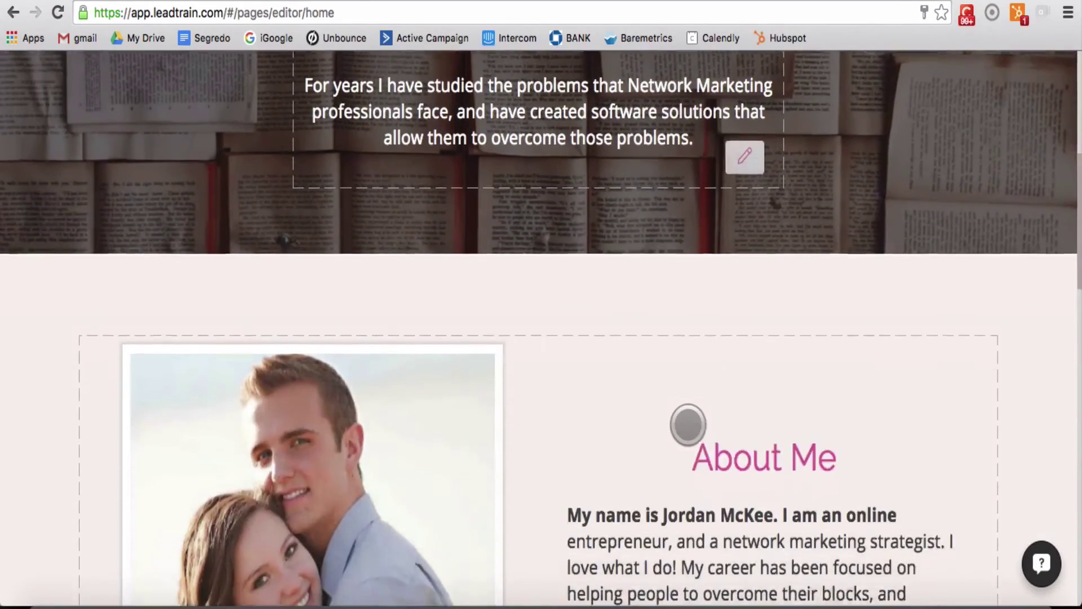
scroll(688, 424, down, 15)
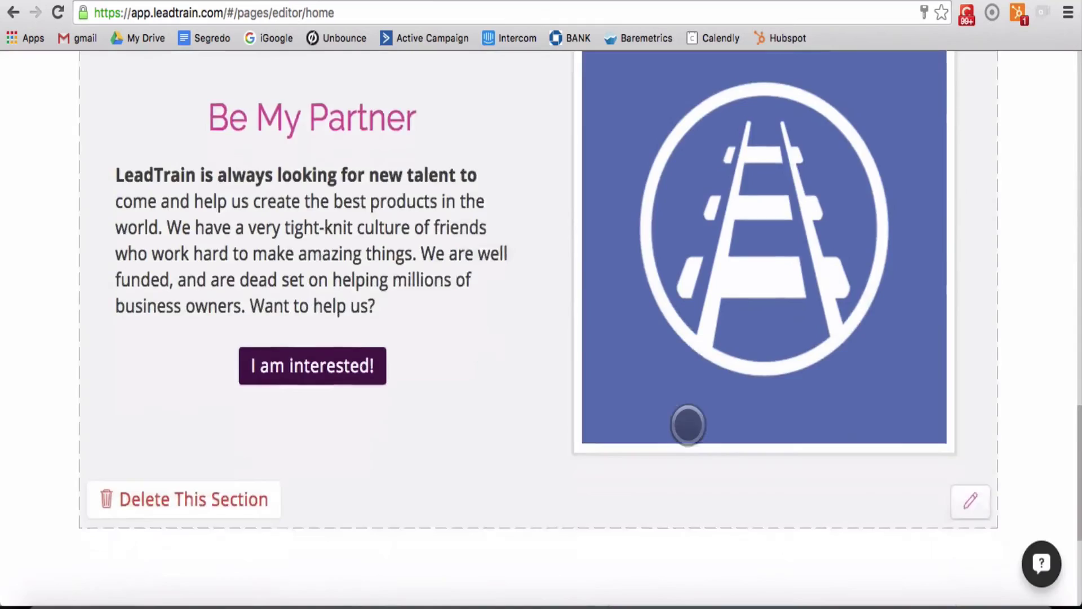
scroll(688, 424, down, 5)
scroll(688, 424, up, 12)
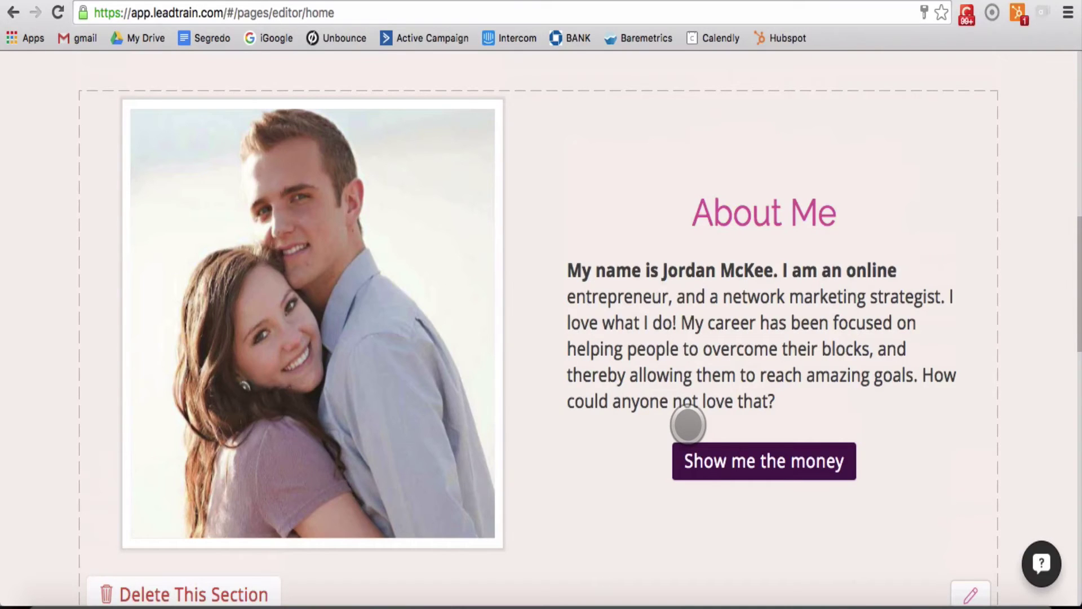
scroll(688, 424, up, 10)
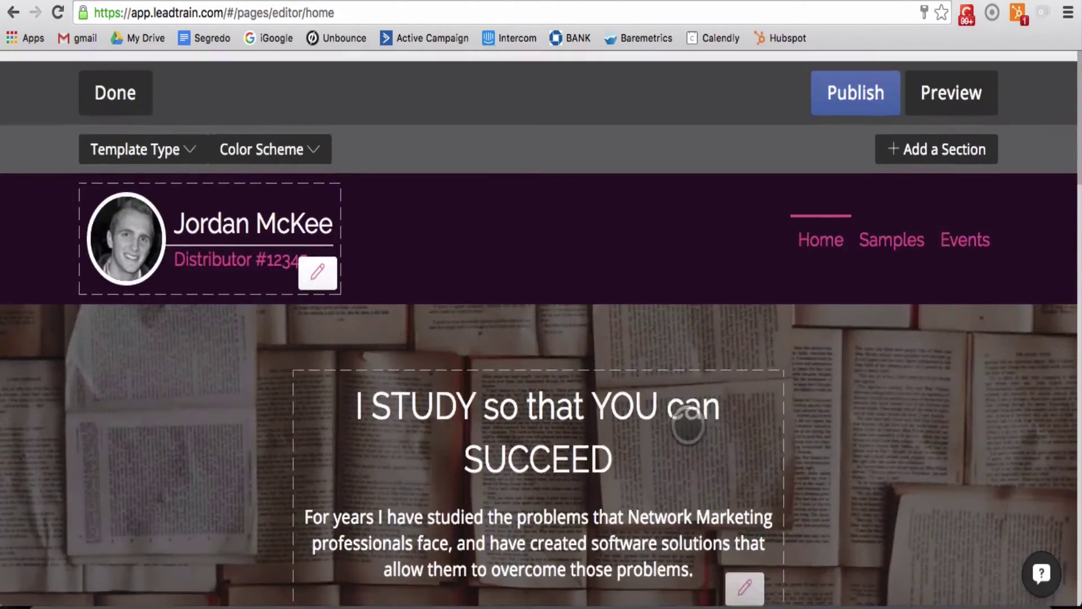
click(886, 234)
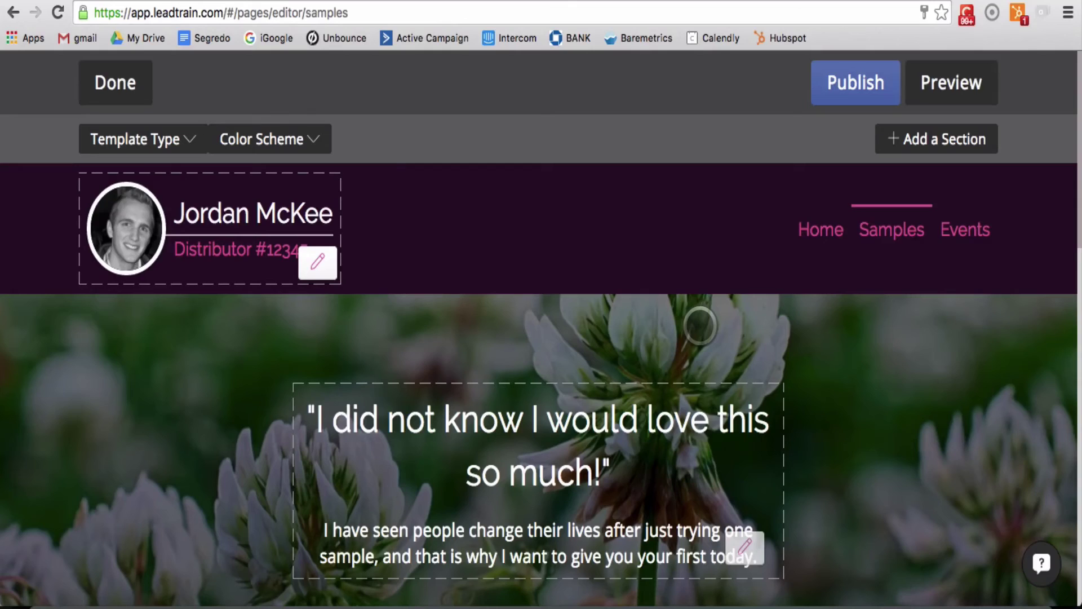
scroll(699, 324, down, 4)
scroll(699, 326, down, 13)
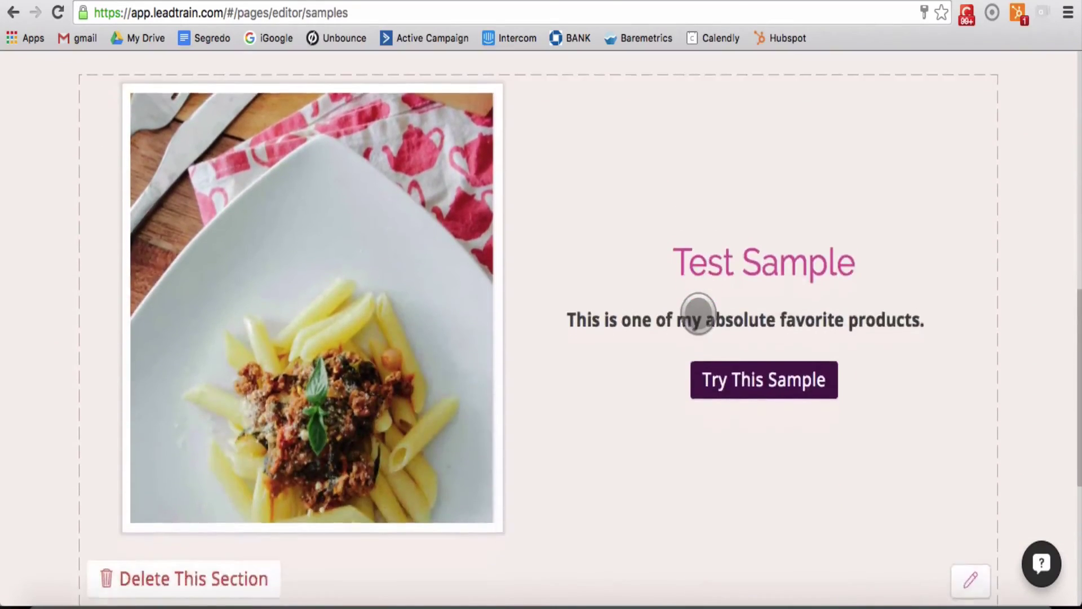
scroll(698, 313, up, 15)
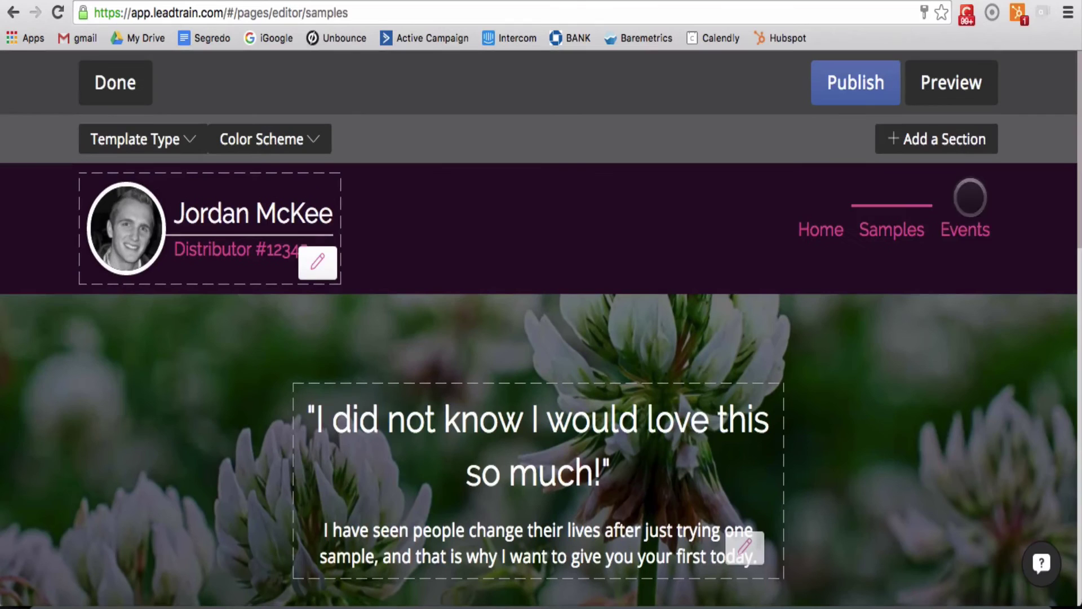
Open the Events page and look through its two listed events.
click(967, 226)
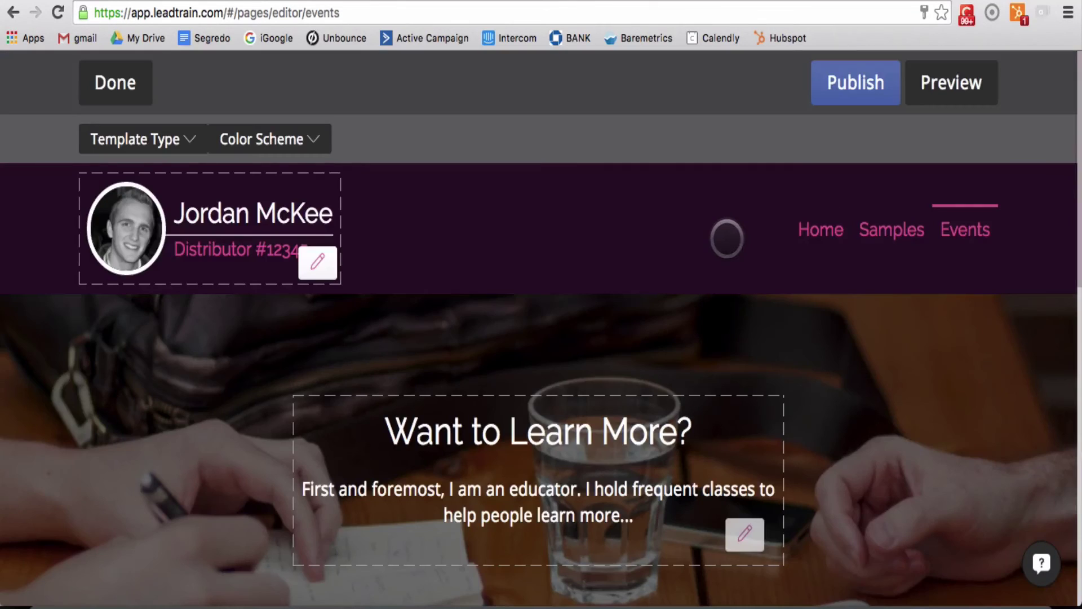
scroll(726, 238, down, 10)
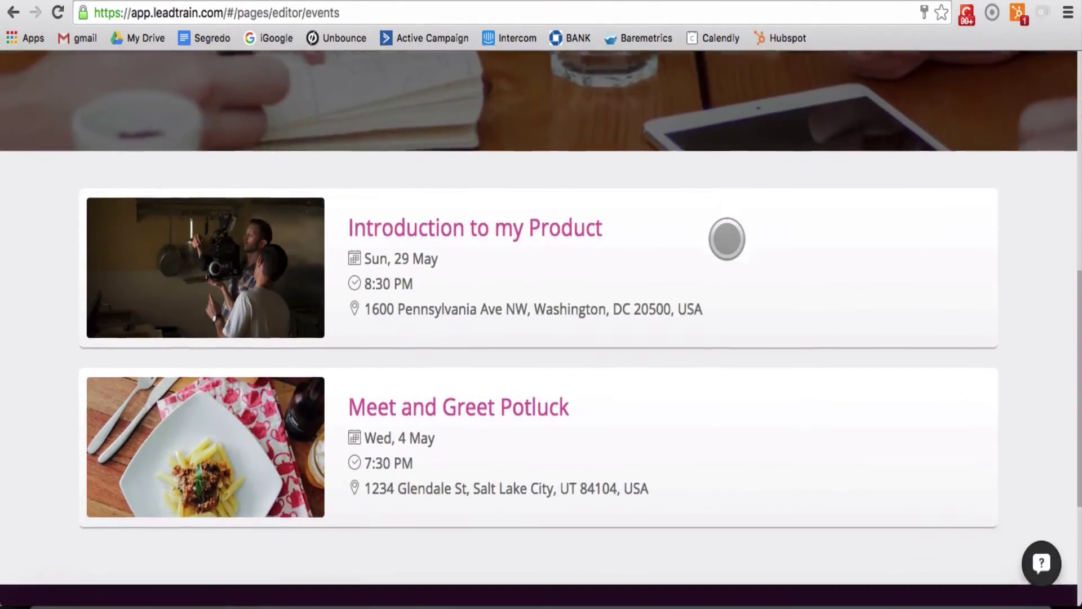
scroll(726, 238, down, 4)
scroll(725, 237, up, 3)
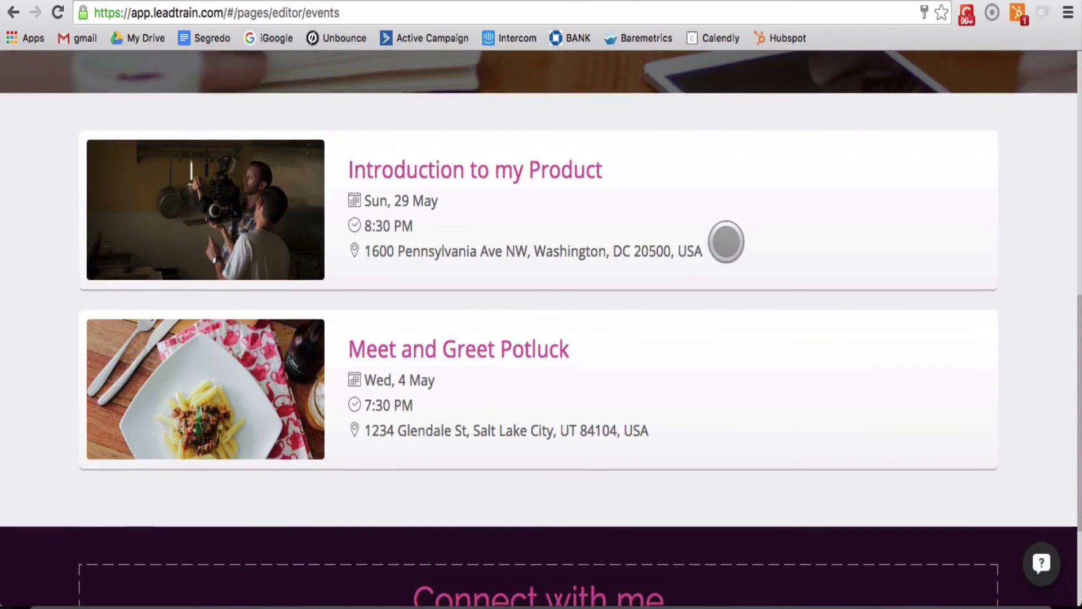
scroll(726, 241, up, 2)
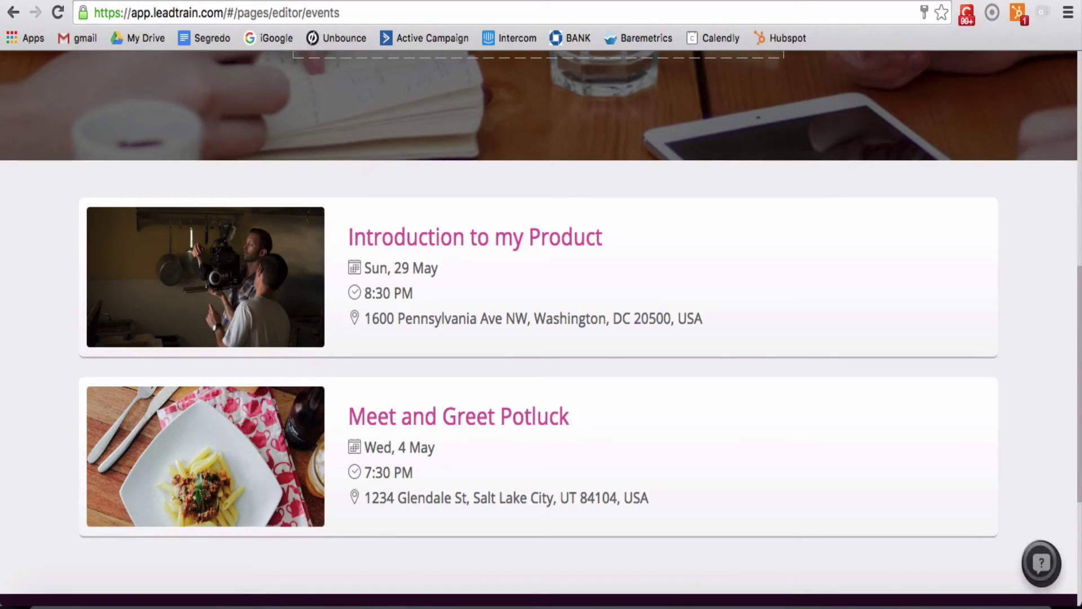
Start a support chat with the LeadTrain team and type a greeting to the agent.
click(1041, 561)
text(Hi jordan)
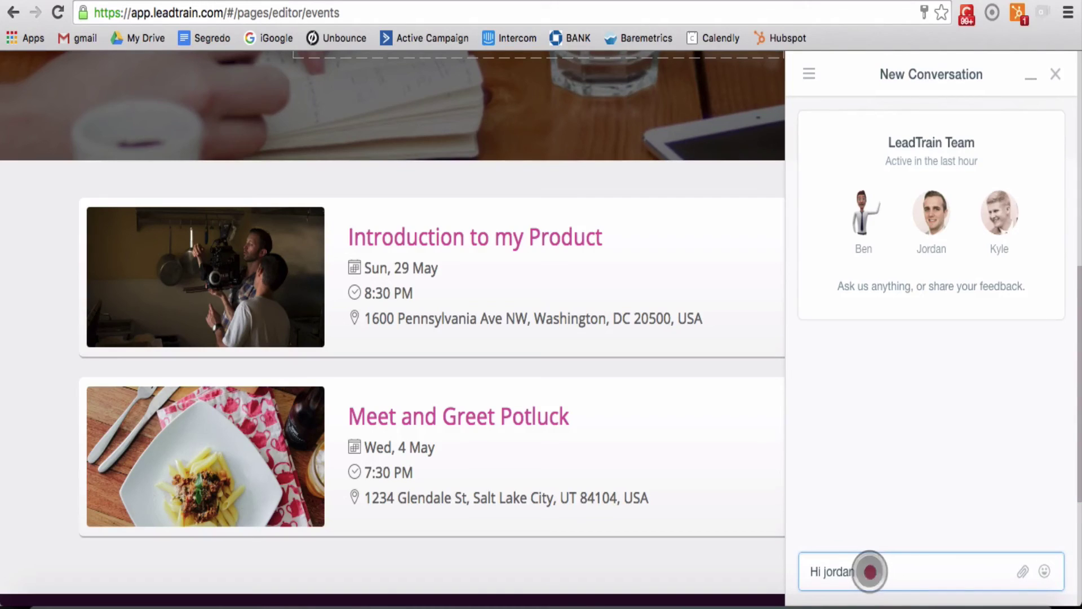
click(869, 570)
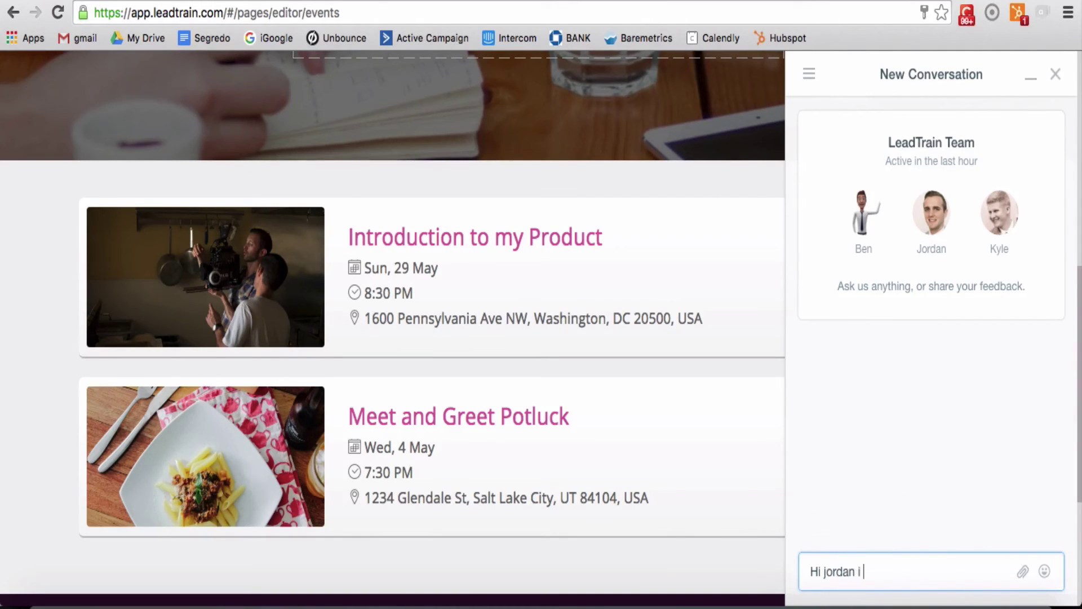